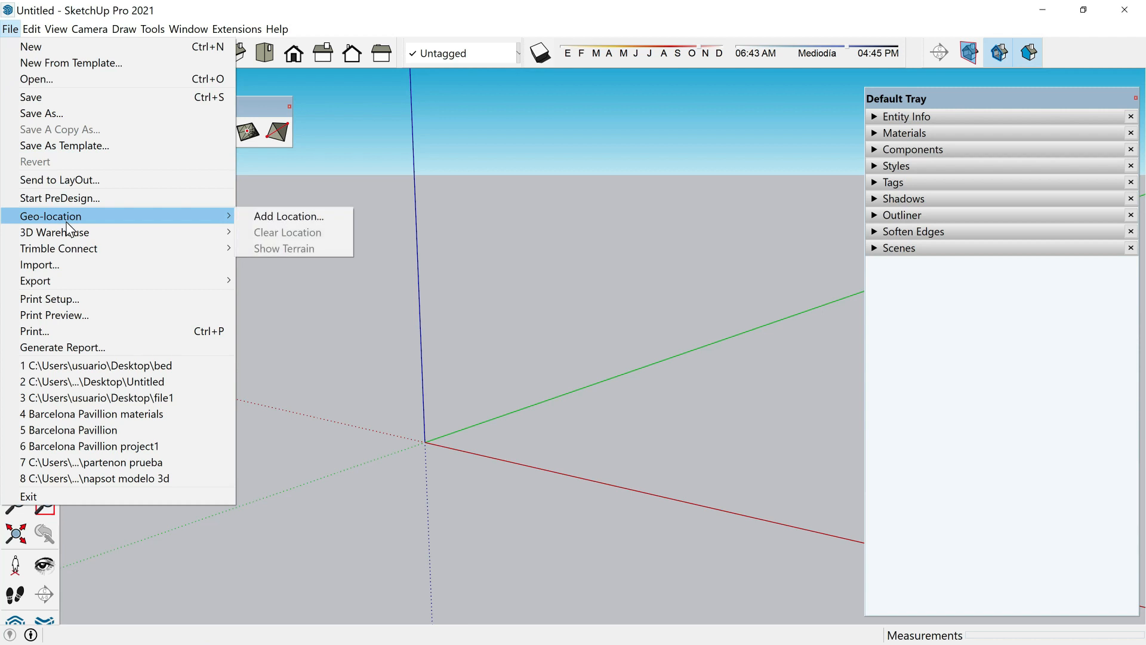
Open the model's geo-location settings and start adding a location
click(367, 399)
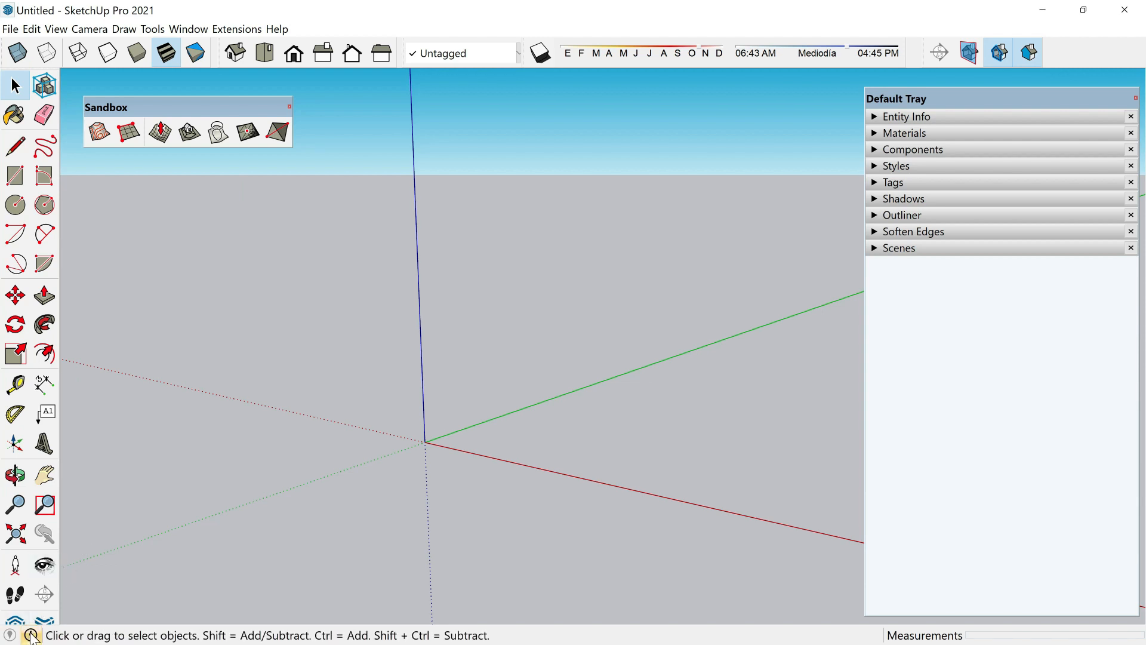
mouse_move(31, 637)
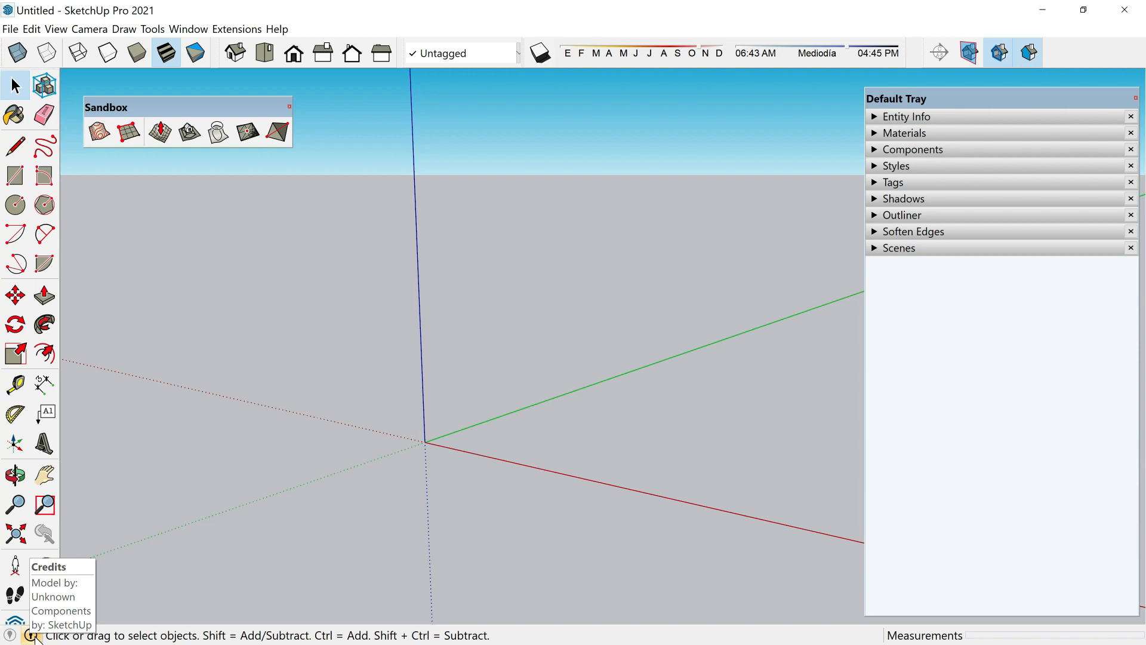
click(32, 636)
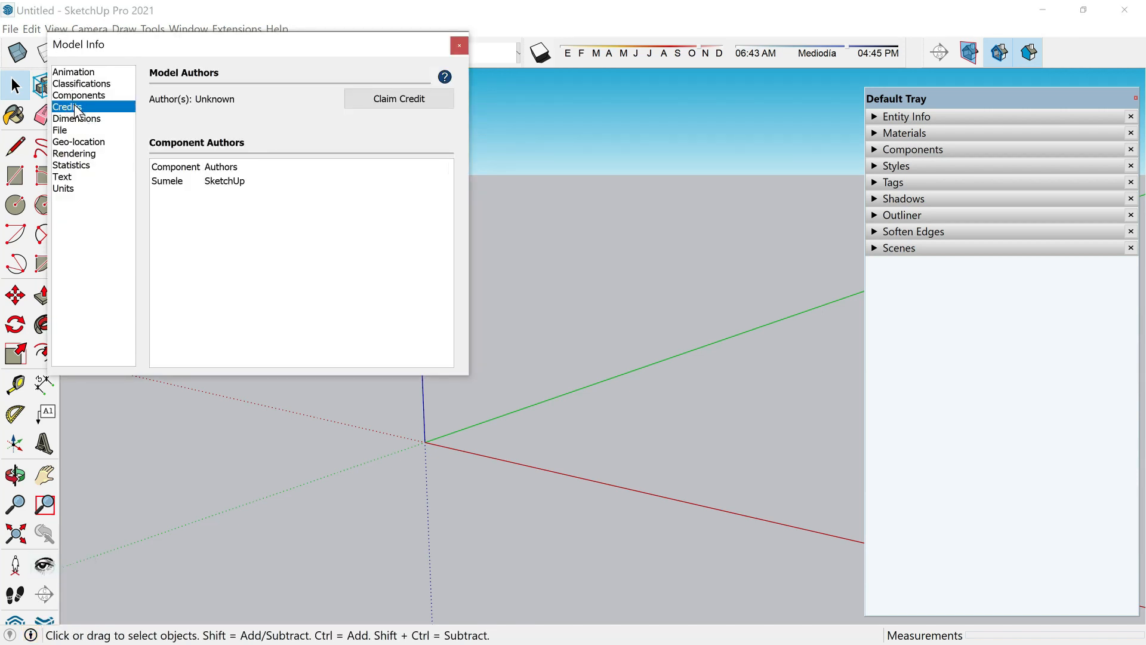
click(90, 144)
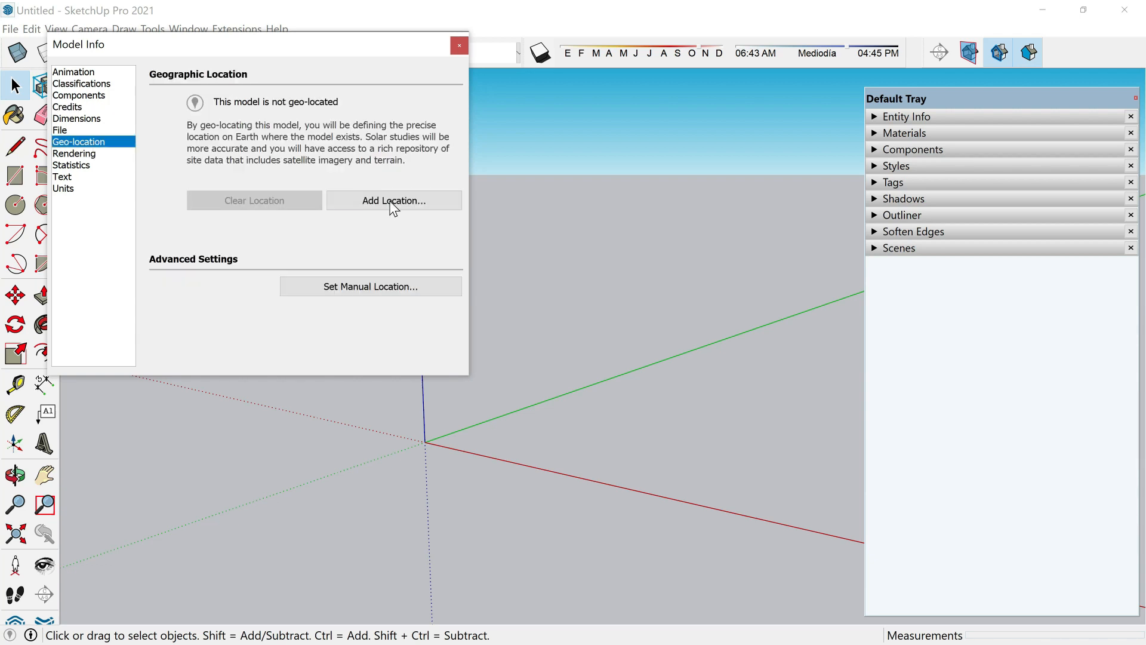
click(384, 200)
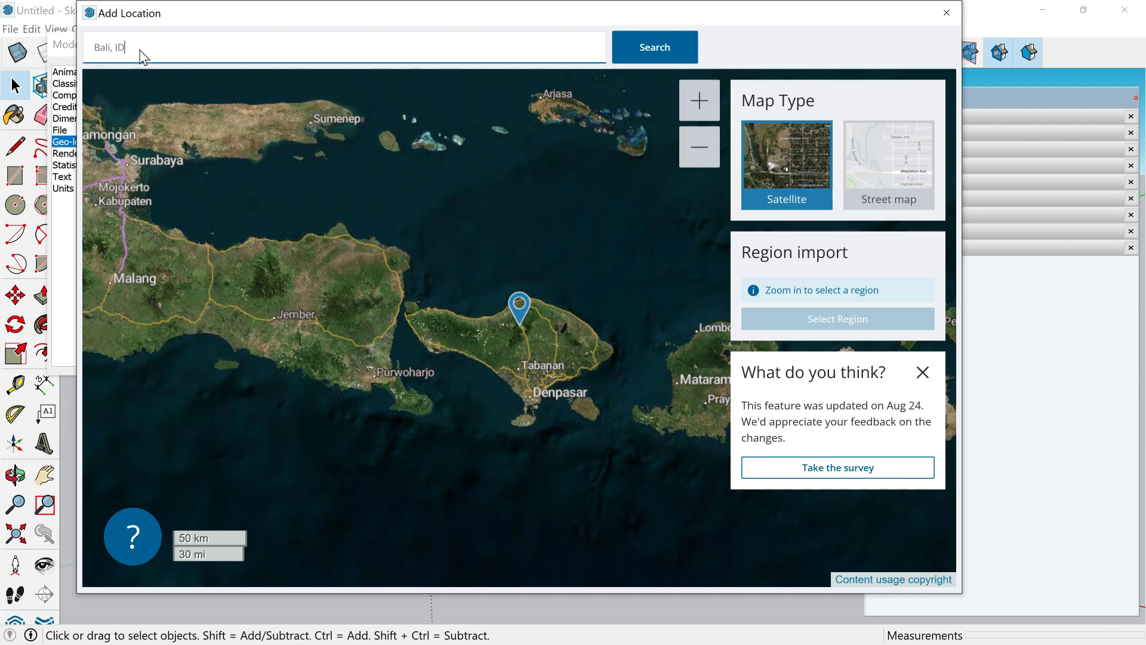
Search the location map for Acropolis in place of the default place name
key(BackSpace)
key(BackSpace)
key(BackSpace)
key(BackSpace)
key(BackSpace)
key(BackSpace)
key(BackSpace)
key(BackSpace)
text(acroplo)
key(BackSpace)
key(BackSpace)
text(olis)
click(655, 58)
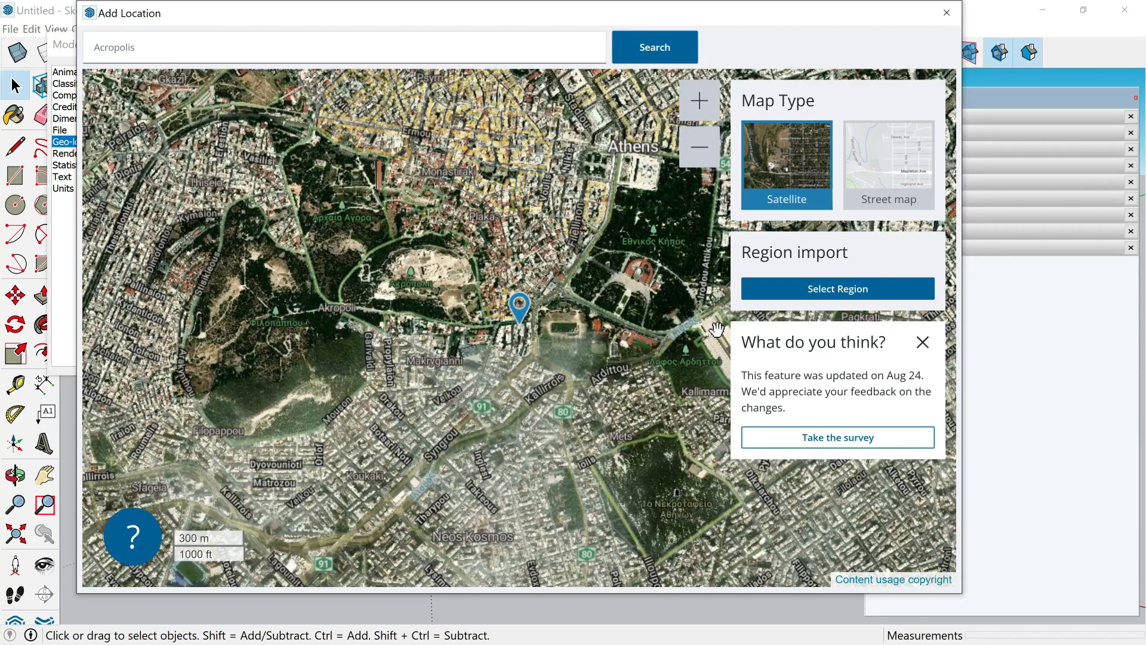
Frame a satellite region covering the Acropolis hill and its surroundings, and import it with DigitalGlobe as image provider
click(817, 289)
drag(425, 342, 379, 374)
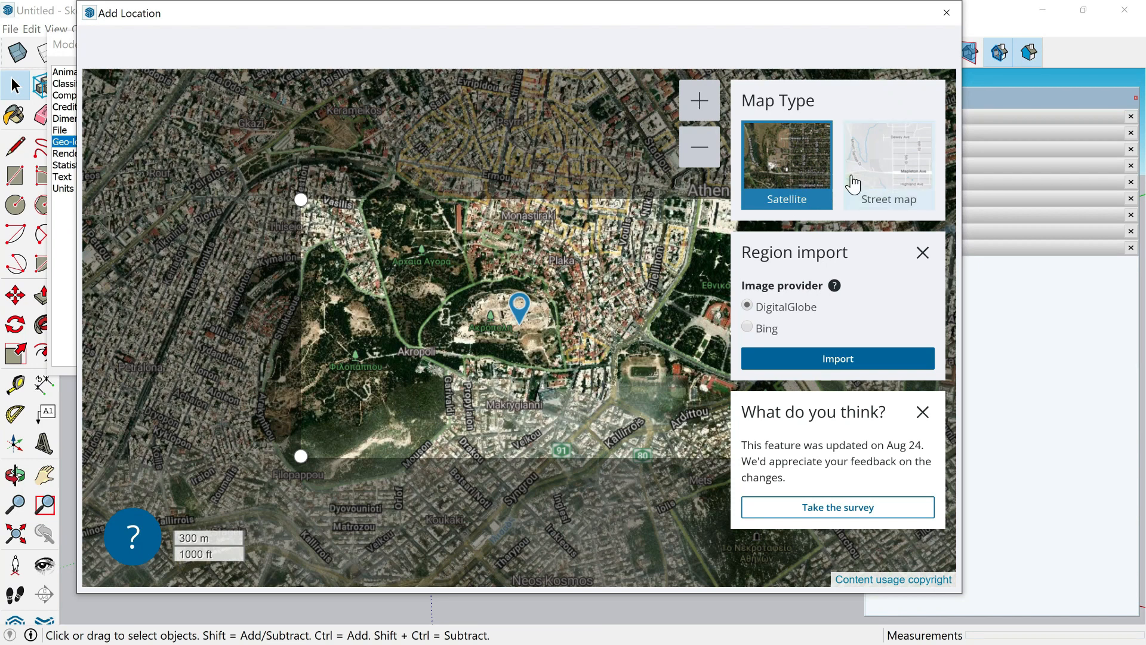
scroll(552, 338, up, 2)
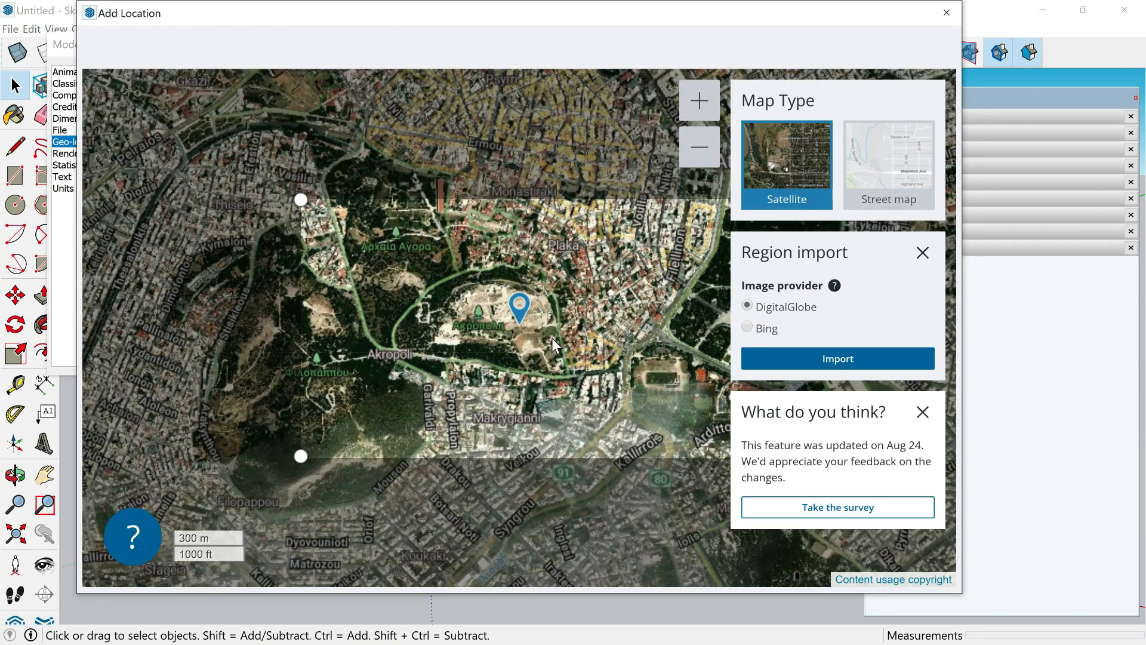
scroll(429, 322, down, 2)
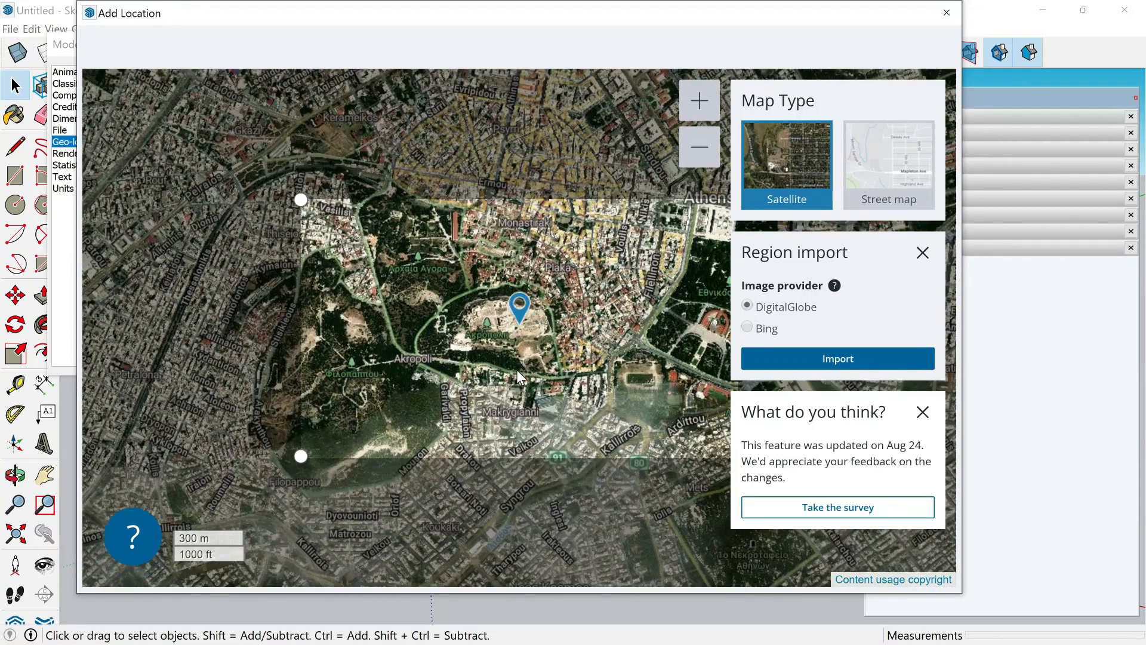
mouse_move(517, 371)
mouse_down()
mouse_move(485, 355)
mouse_move(500, 360)
mouse_up()
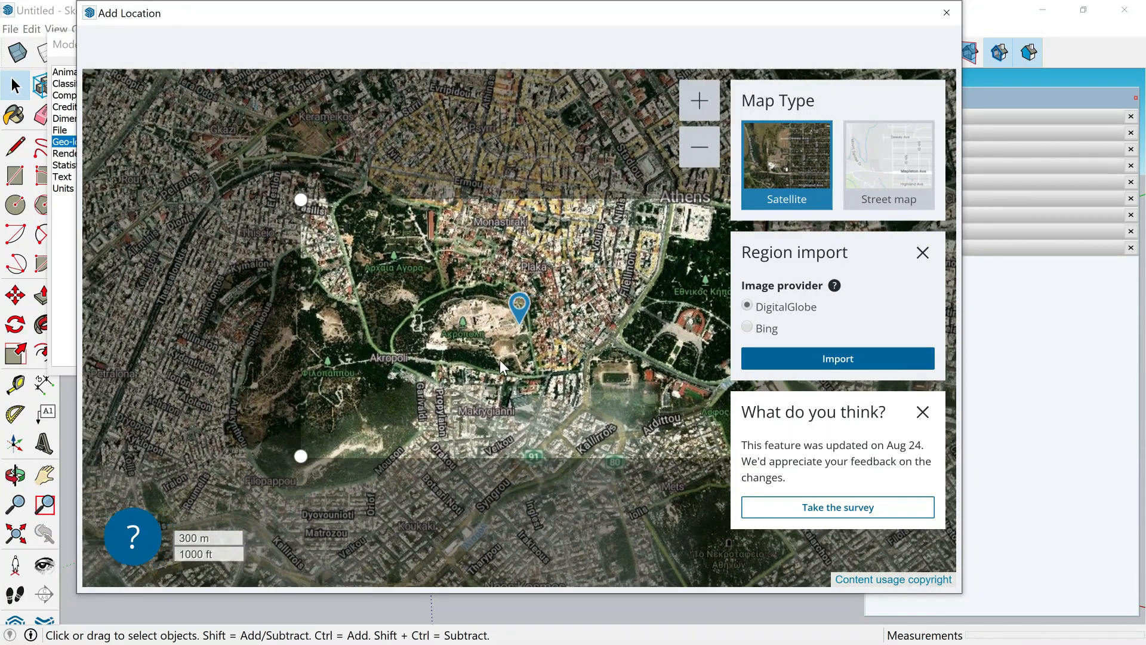
scroll(487, 356, up, 2)
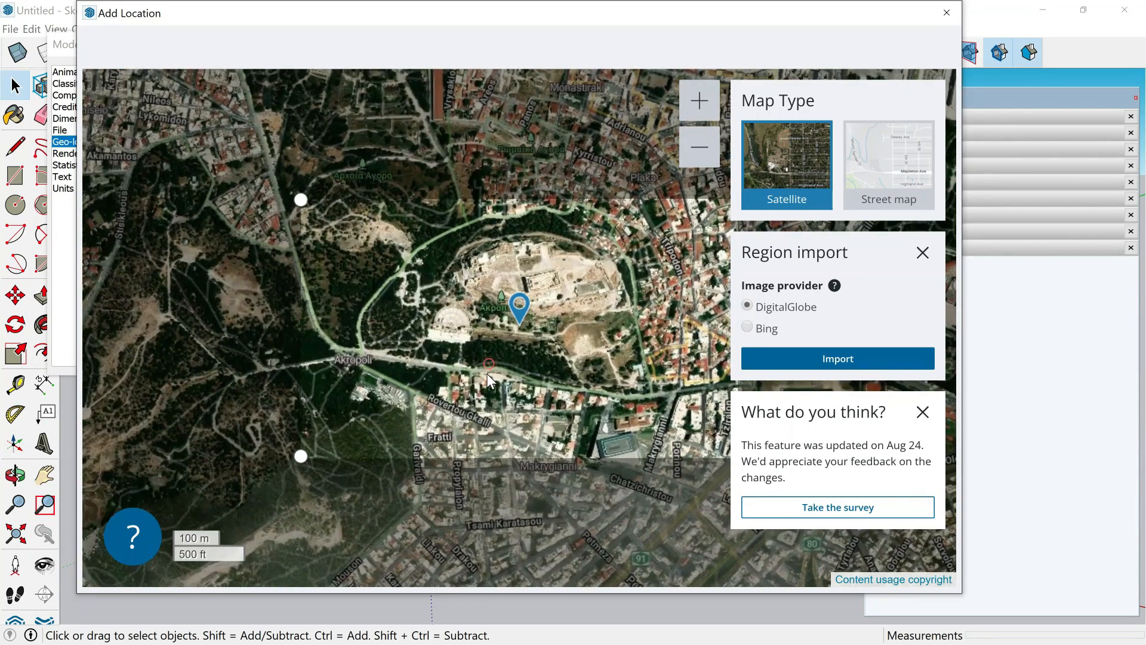
drag(487, 375, 506, 380)
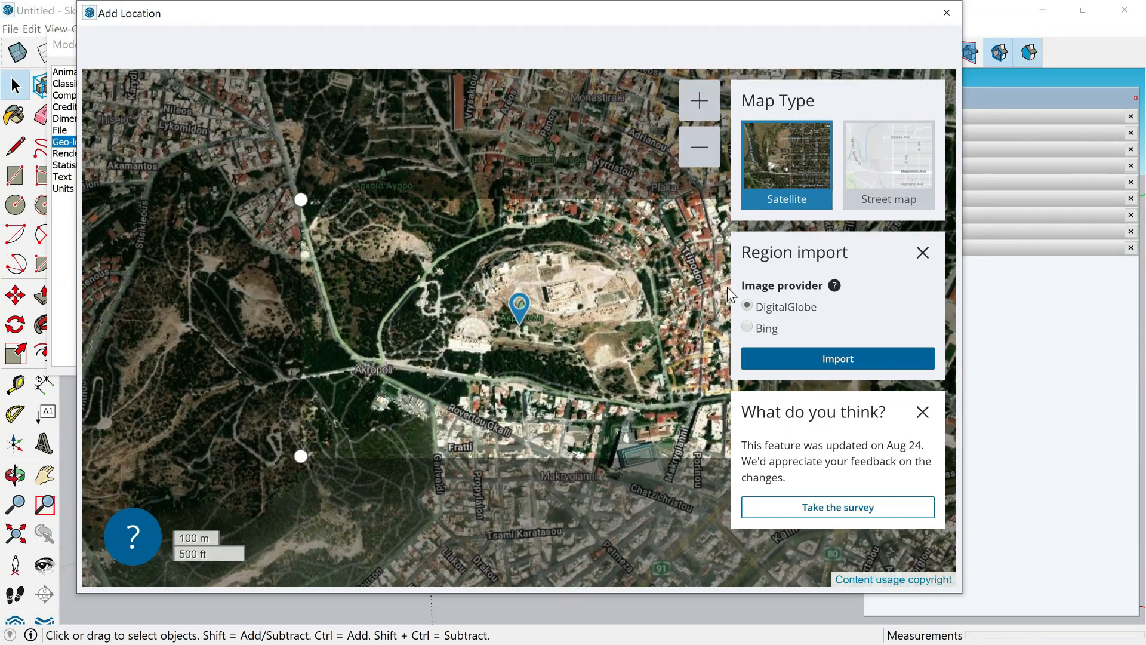
click(835, 360)
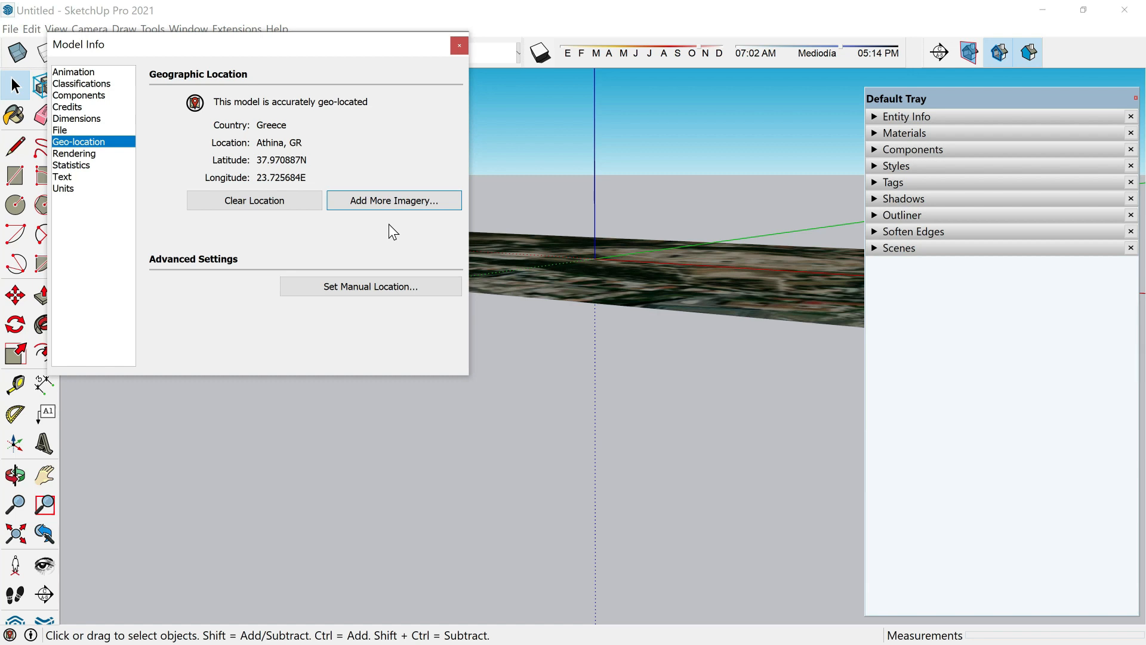
Close the model information and make the Location Terrain tag visible
click(462, 46)
middle_drag(353, 370, 458, 543)
middle_drag(523, 507, 471, 334)
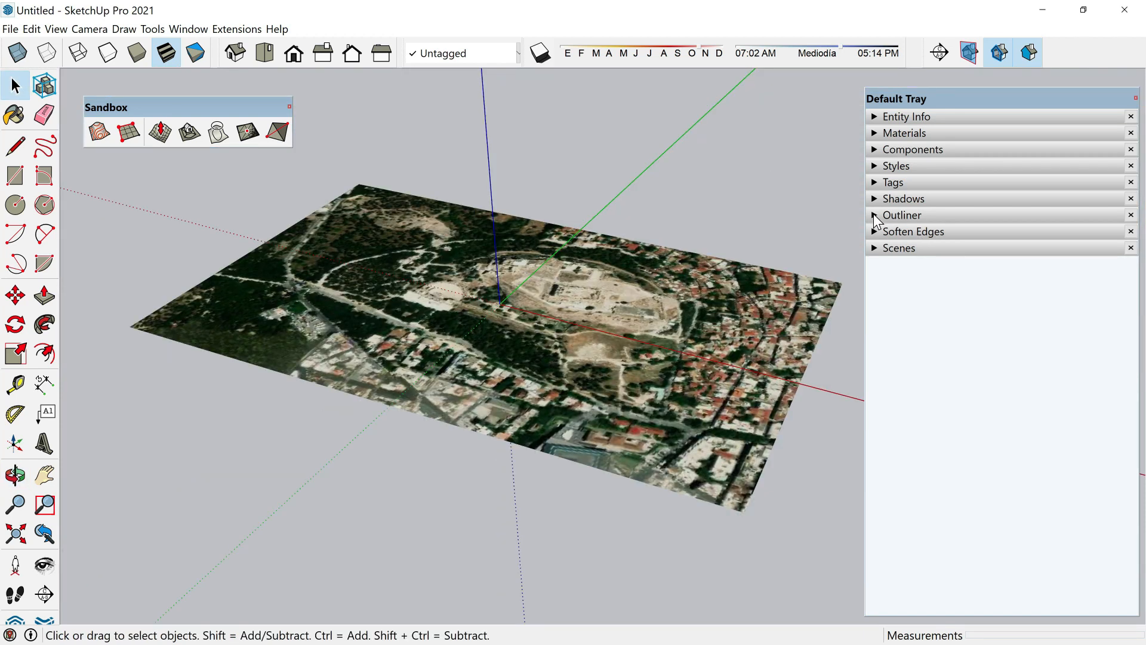
click(875, 216)
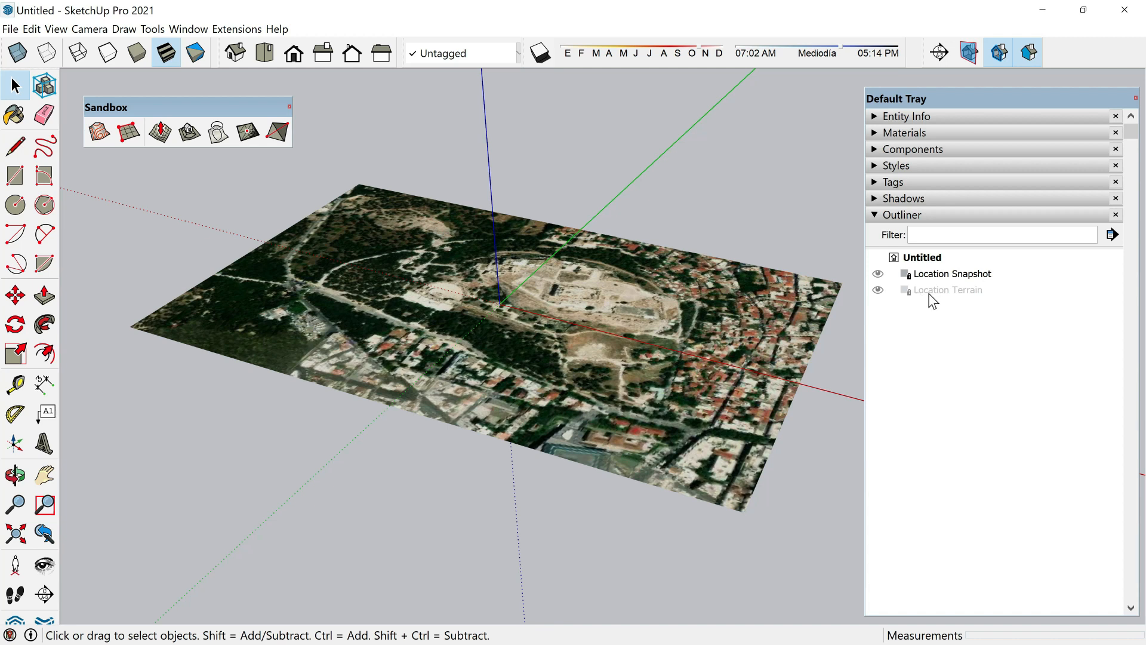
click(877, 185)
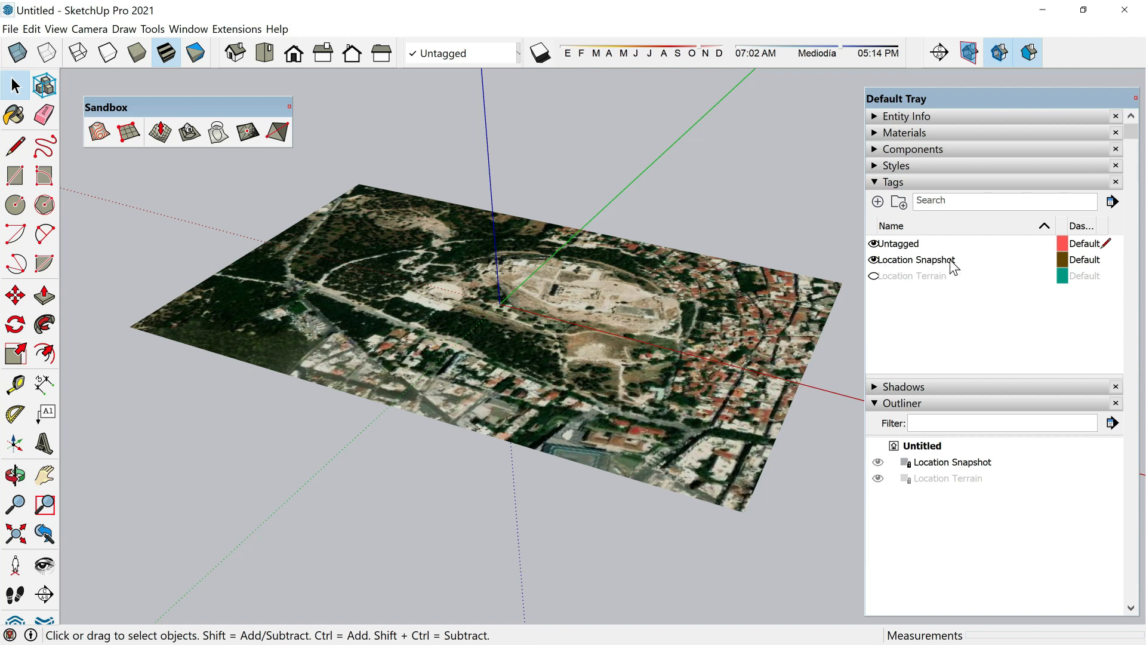
click(875, 277)
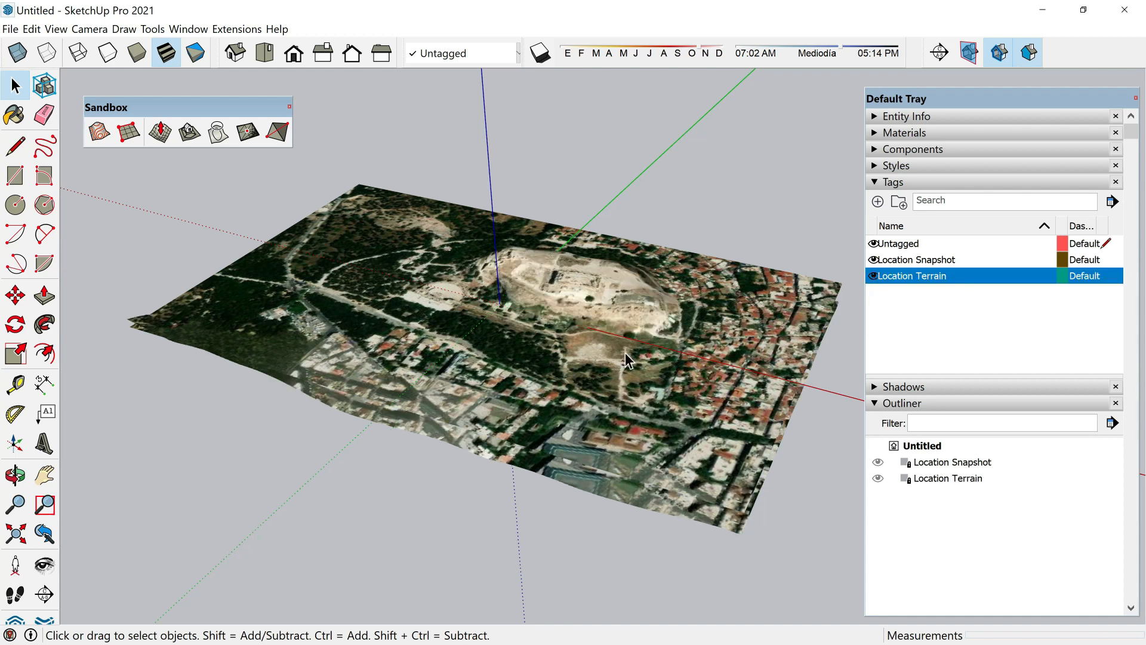
Hide the flat Location Snapshot tag and view the 3D terrain's relief from above and from a low angle
middle_drag(518, 338, 893, 266)
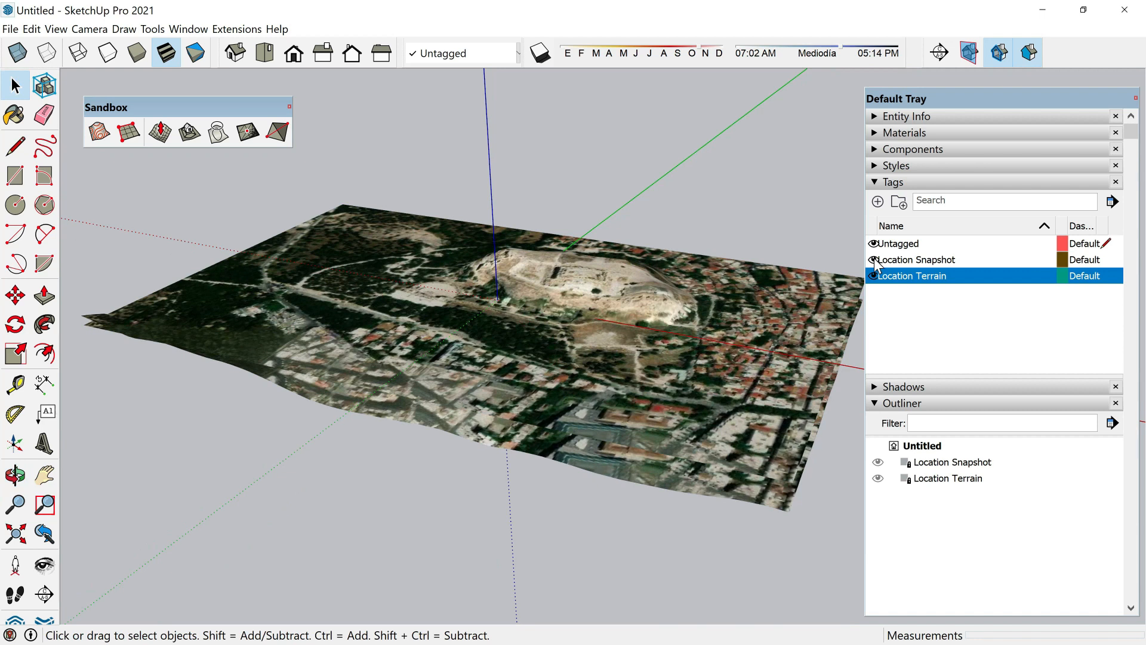
click(874, 261)
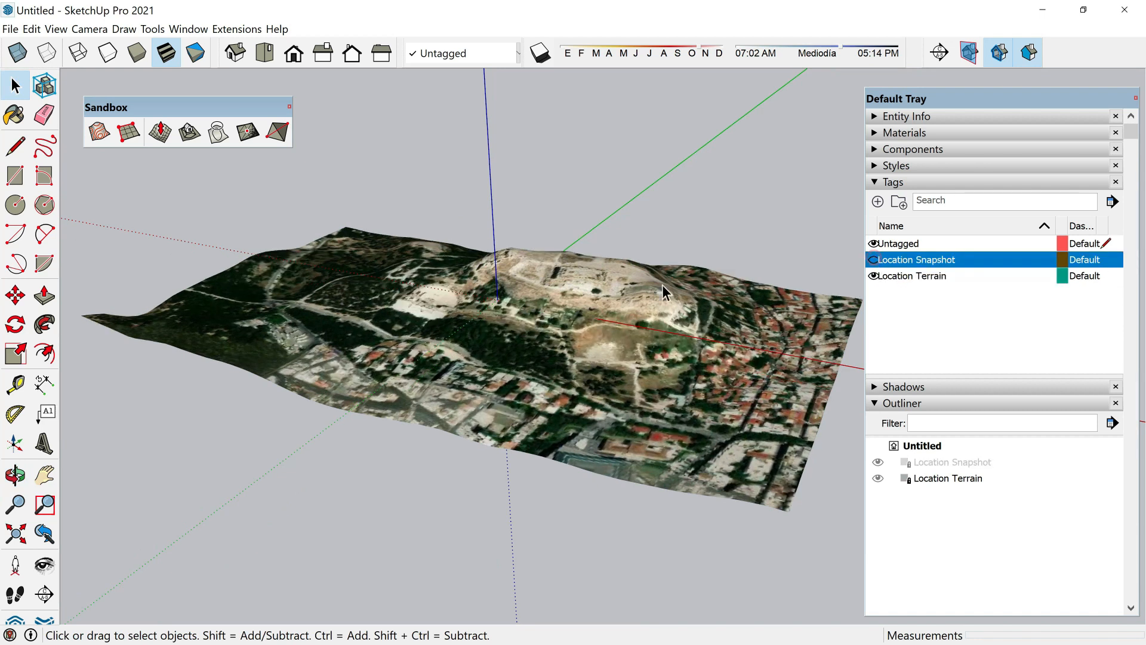
middle_drag(649, 285, 582, 409)
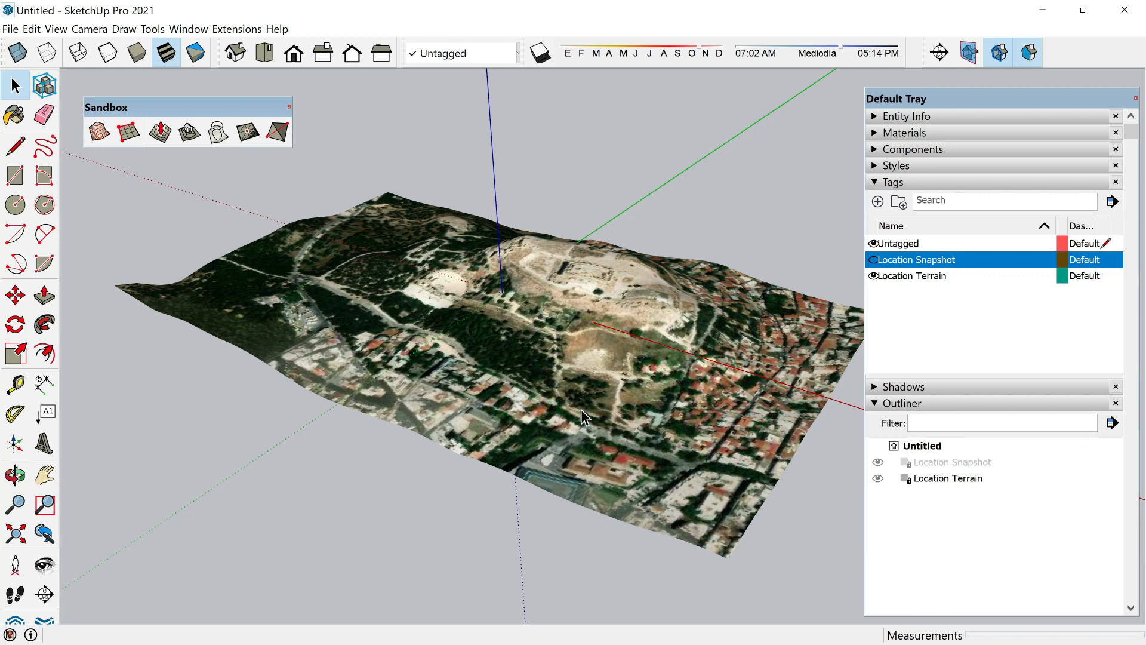
middle_drag(575, 445, 579, 284)
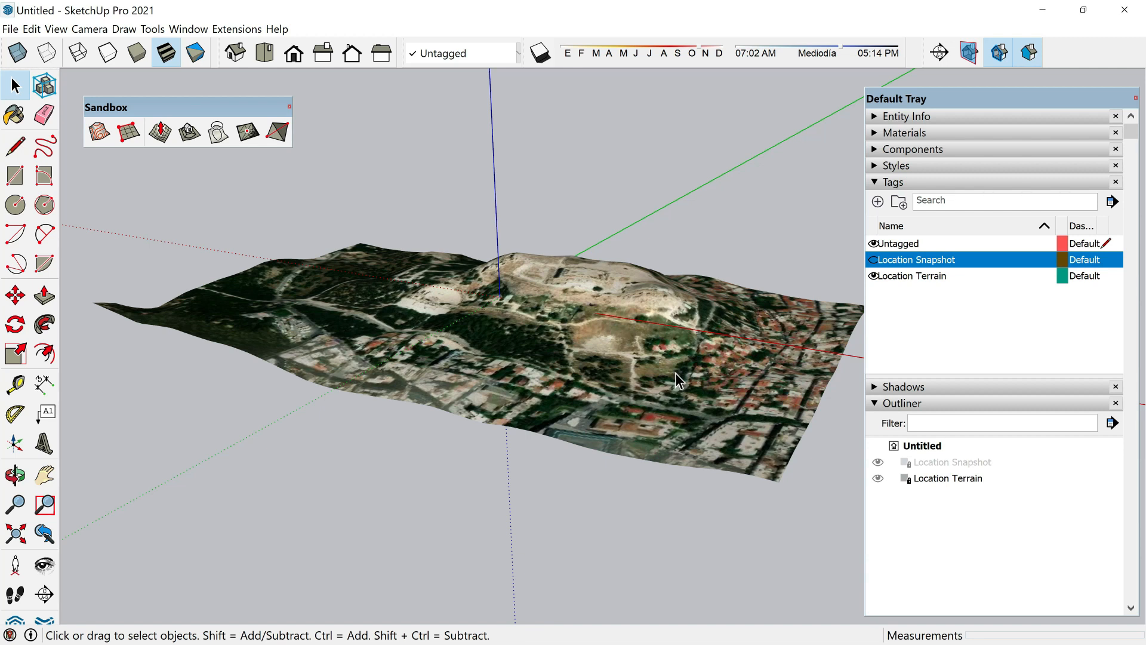
List the materials used in the model to find the location image, and examine the textured terrain from several angles
click(876, 133)
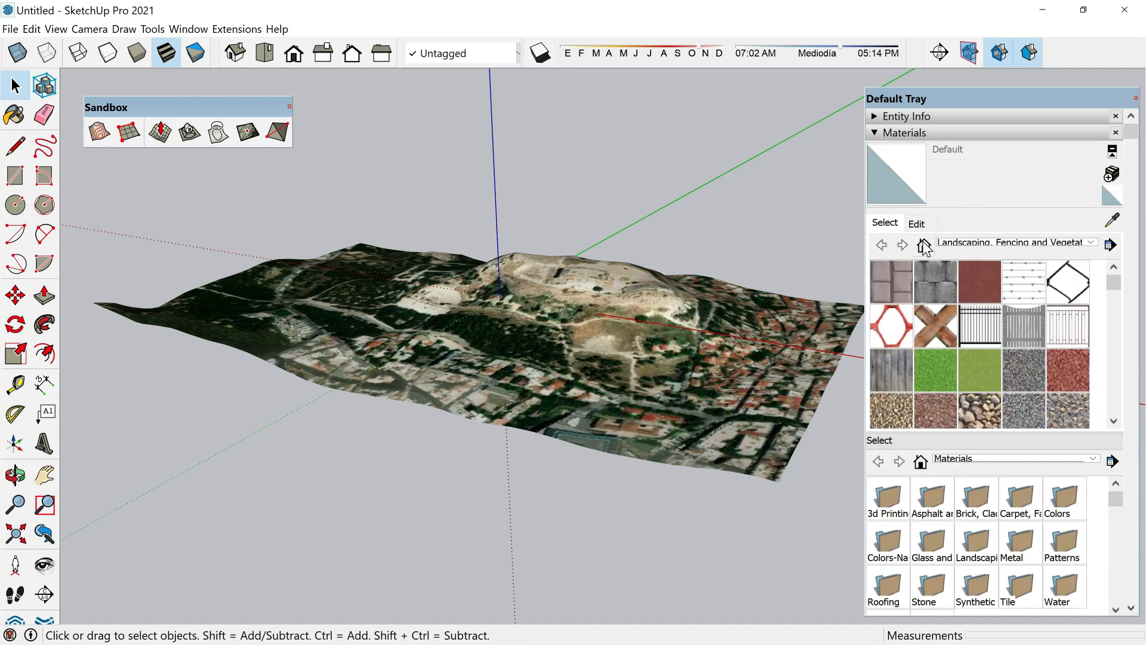
click(924, 245)
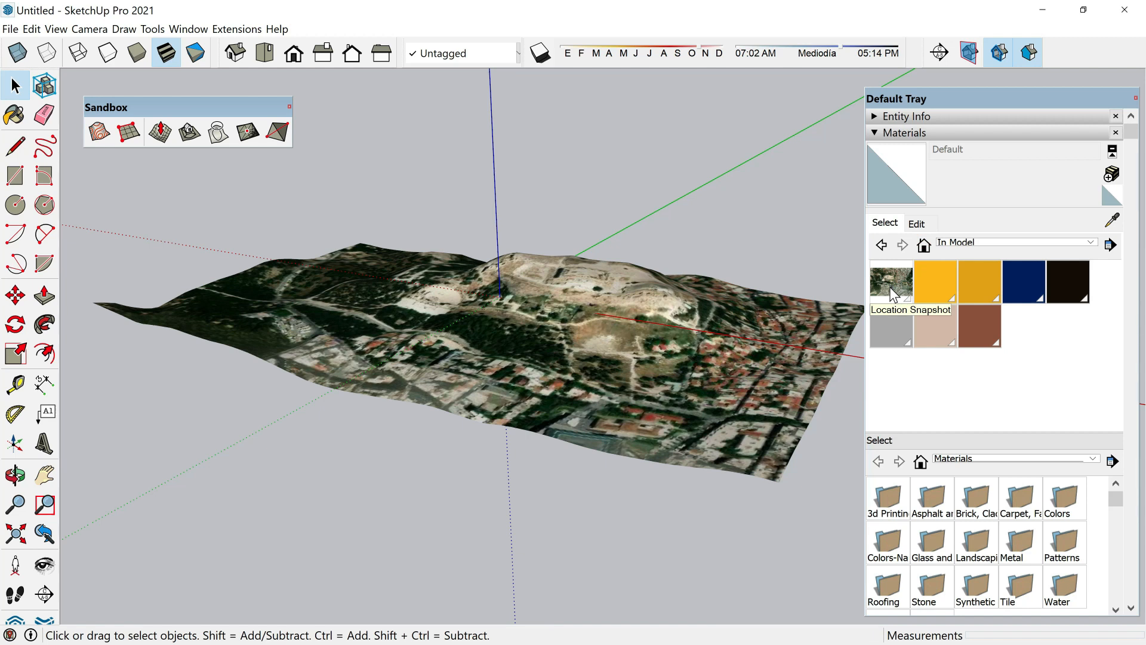
middle_drag(418, 370, 331, 392)
scroll(291, 375, down, 2)
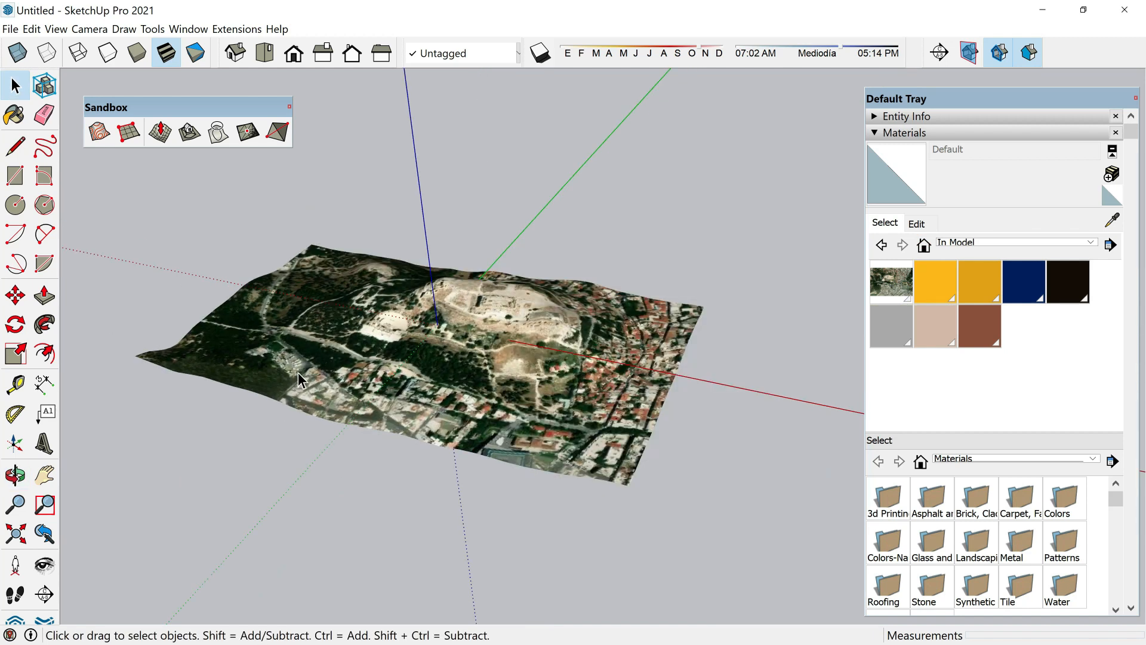
scroll(300, 355, up, 2)
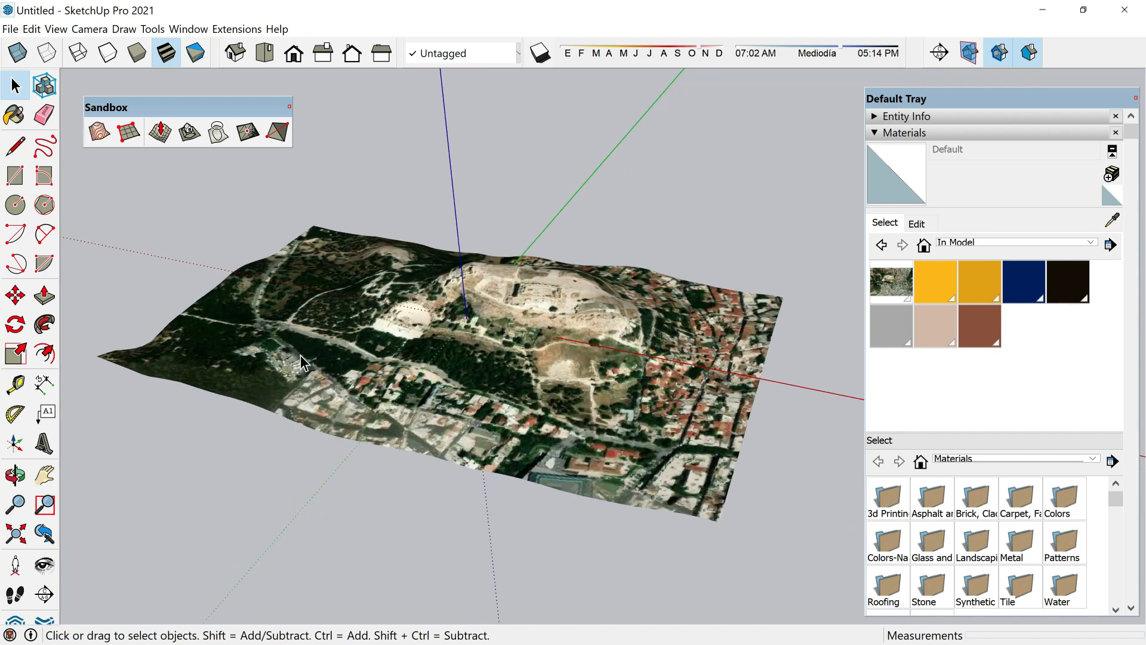
middle_drag(371, 340, 693, 278)
drag(580, 306, 509, 347)
key(space)
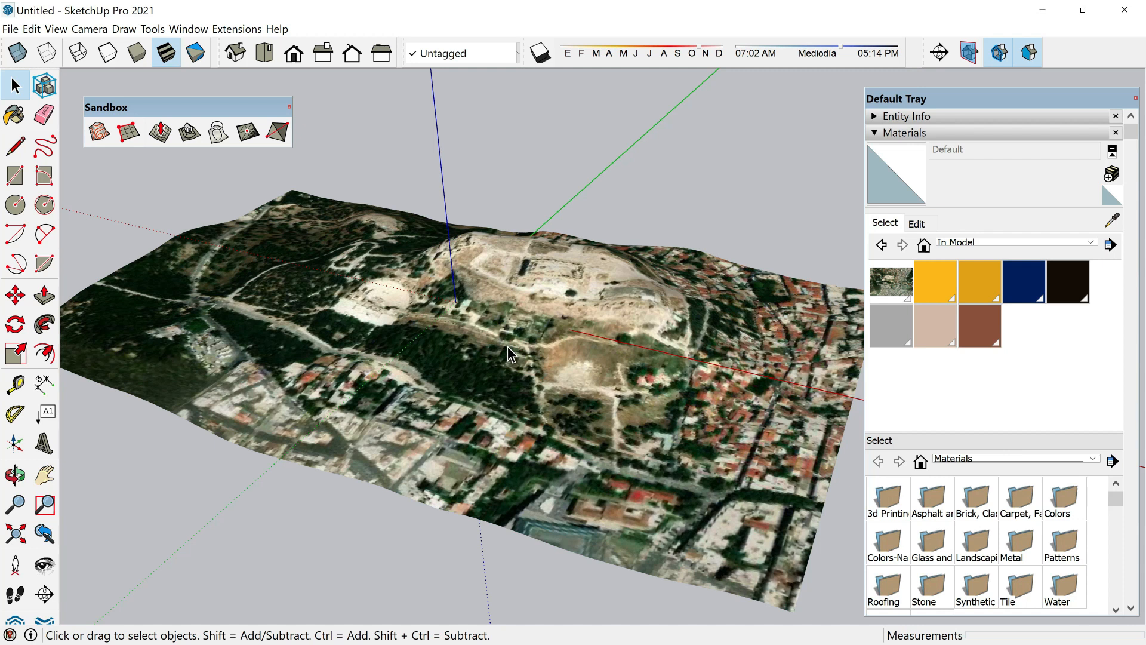
middle_drag(507, 347, 343, 334)
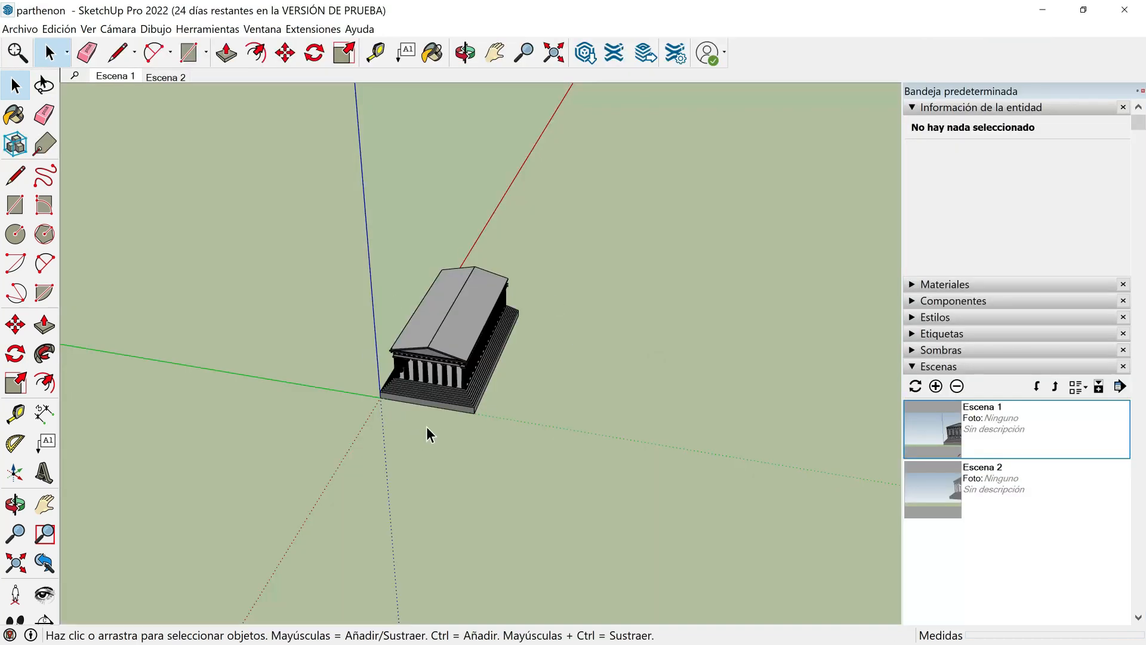
Select the entire temple in the parthenon file and copy it
drag(328, 203, 496, 504)
click(88, 29)
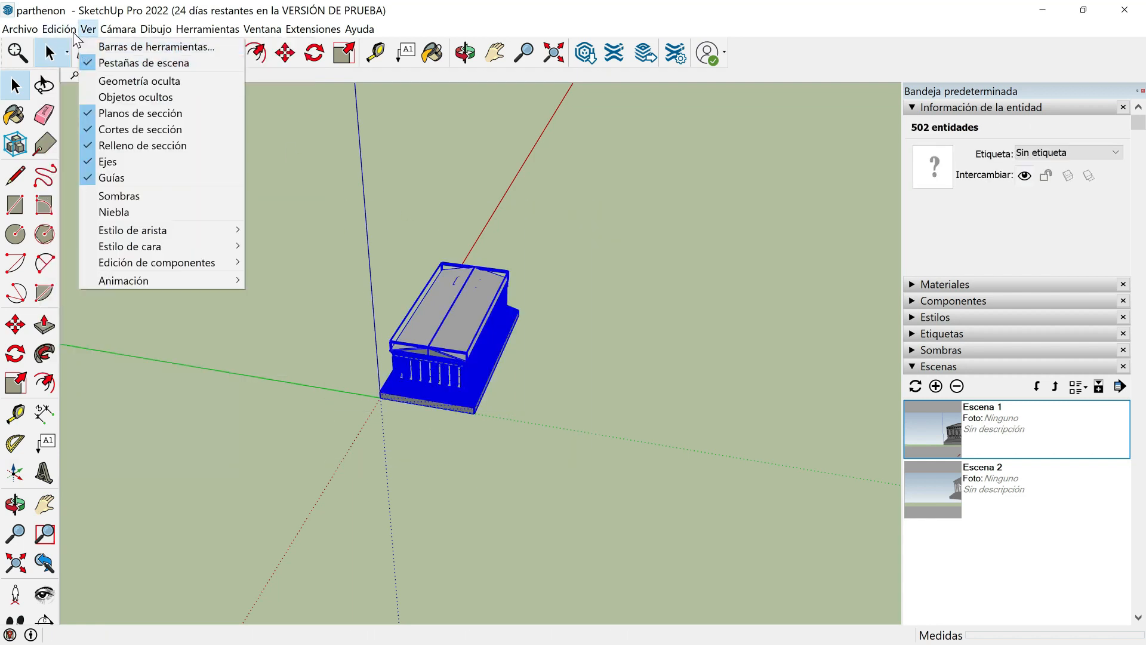
mouse_move(59, 29)
click(80, 102)
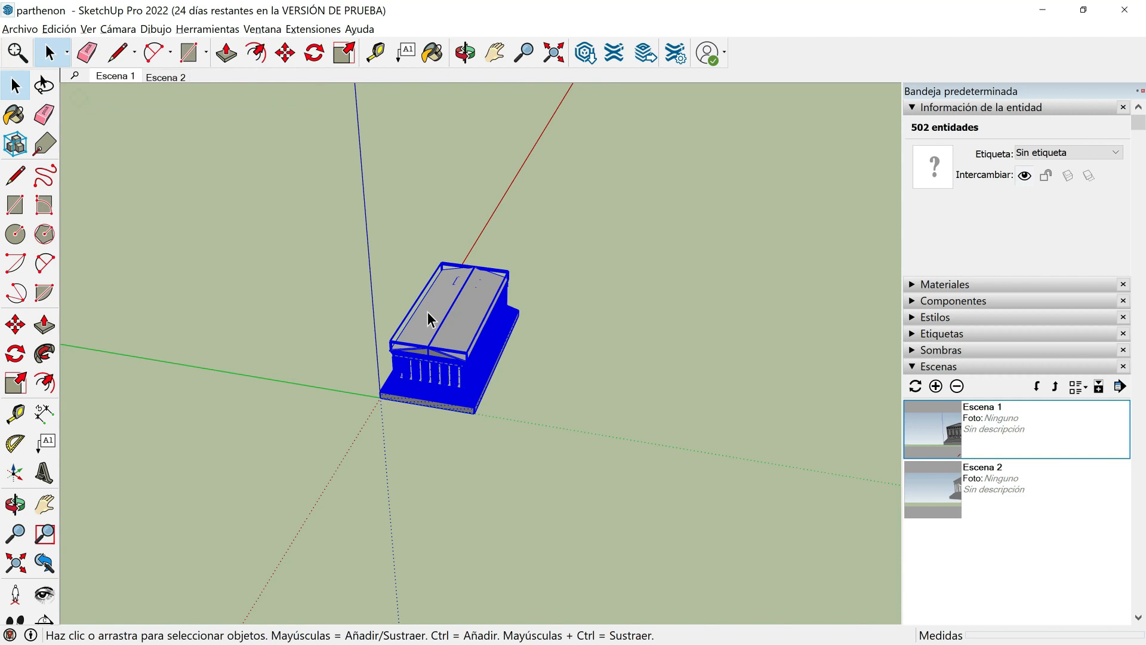
Switch back to the geo-located terrain model and paste the temple on empty ground just outside the terrain, near the red axis
key(alt+Tab)
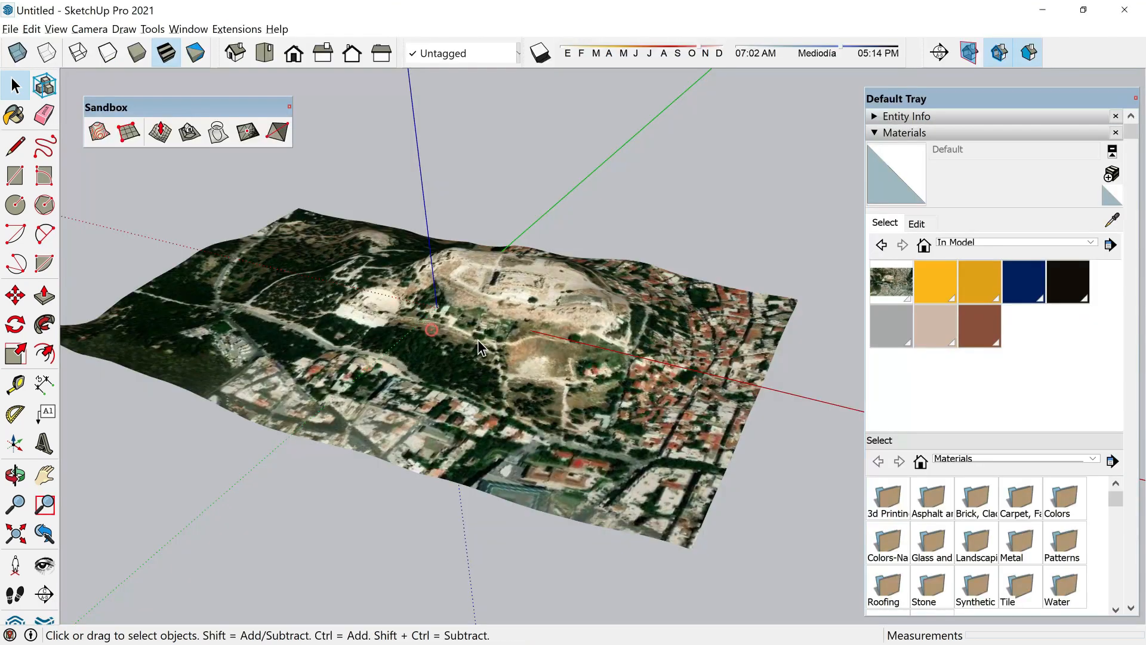
click(31, 28)
click(36, 113)
scroll(501, 203, down, 2)
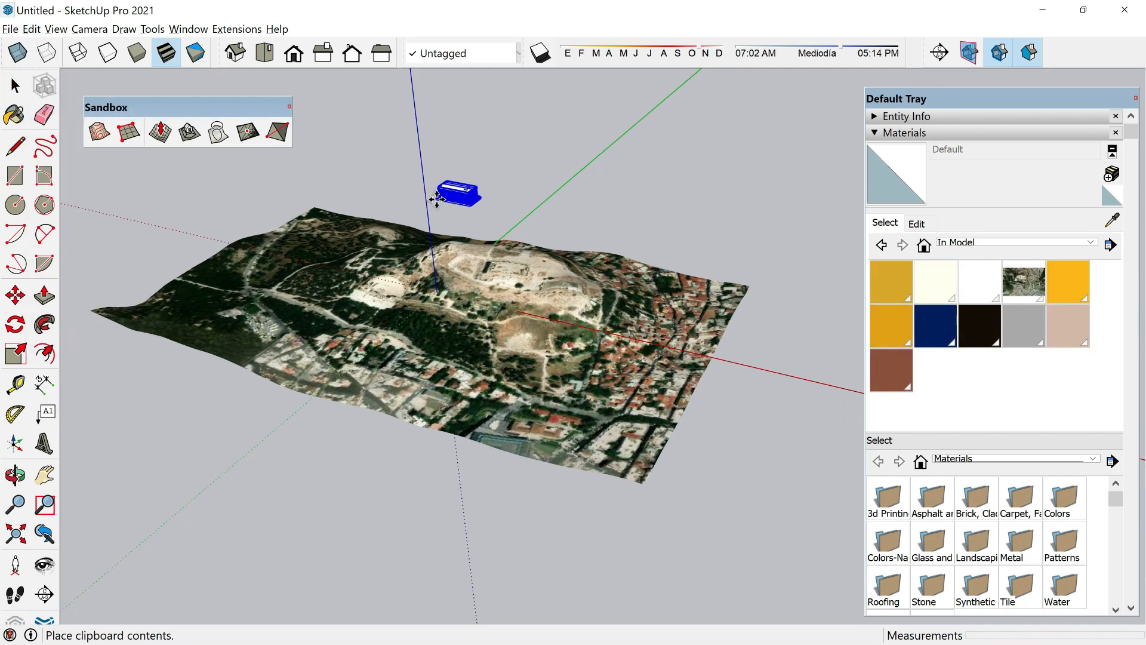
scroll(714, 402, up, 3)
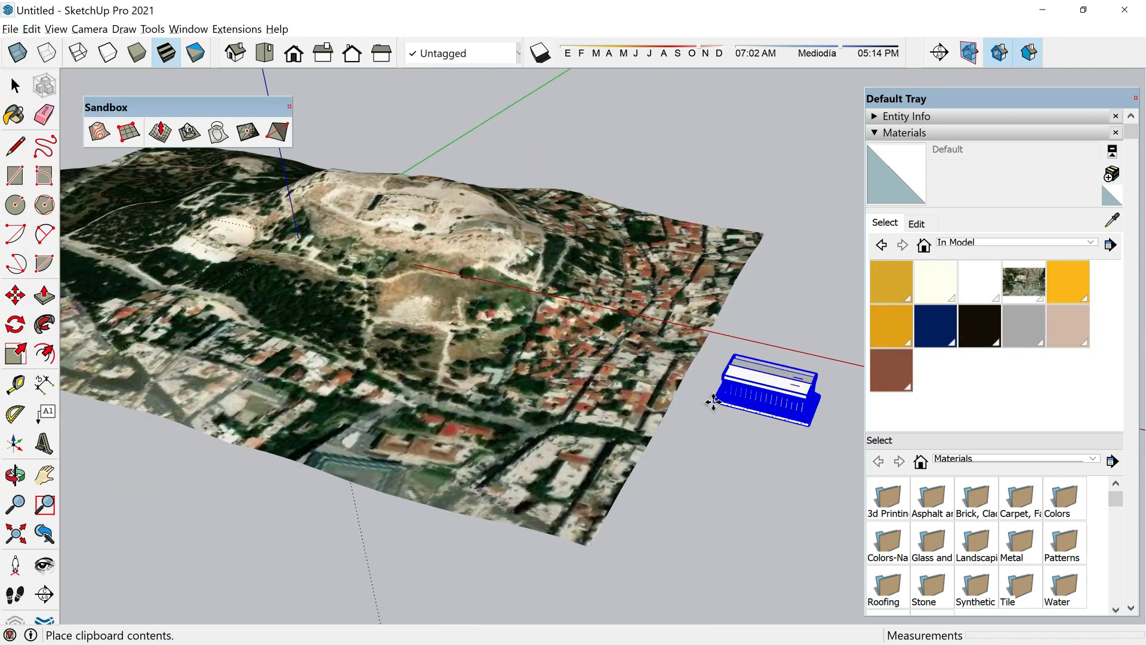
click(713, 402)
key(space)
Select the entire pasted temple beside the terrain and make it a single group
scroll(690, 425, up, 3)
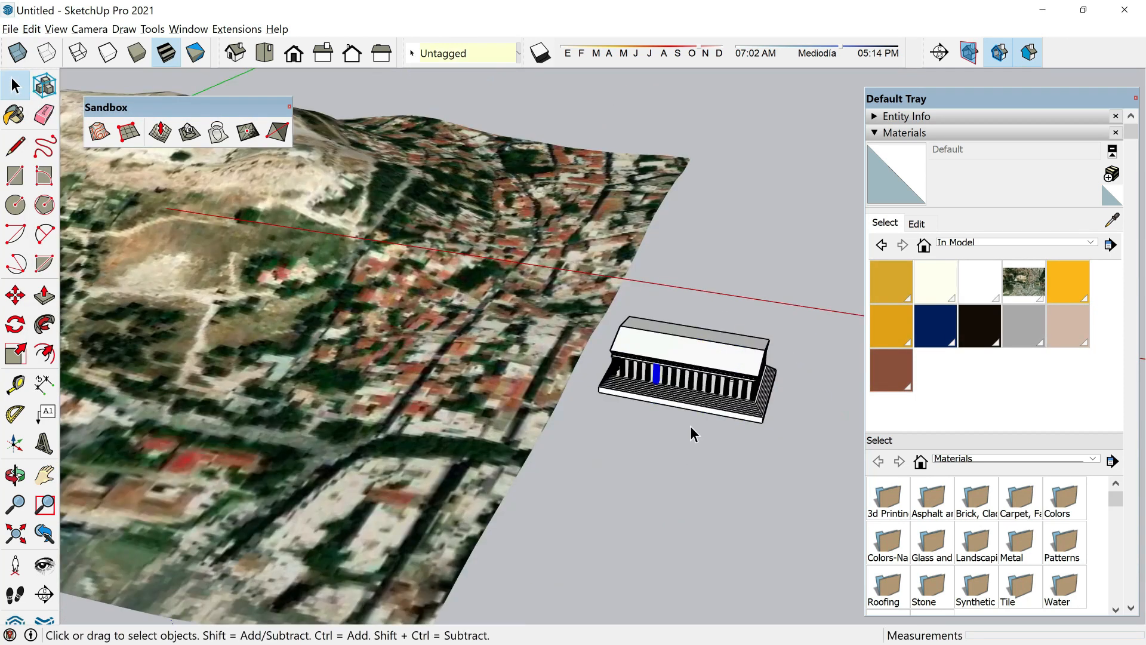
scroll(682, 428, up, 3)
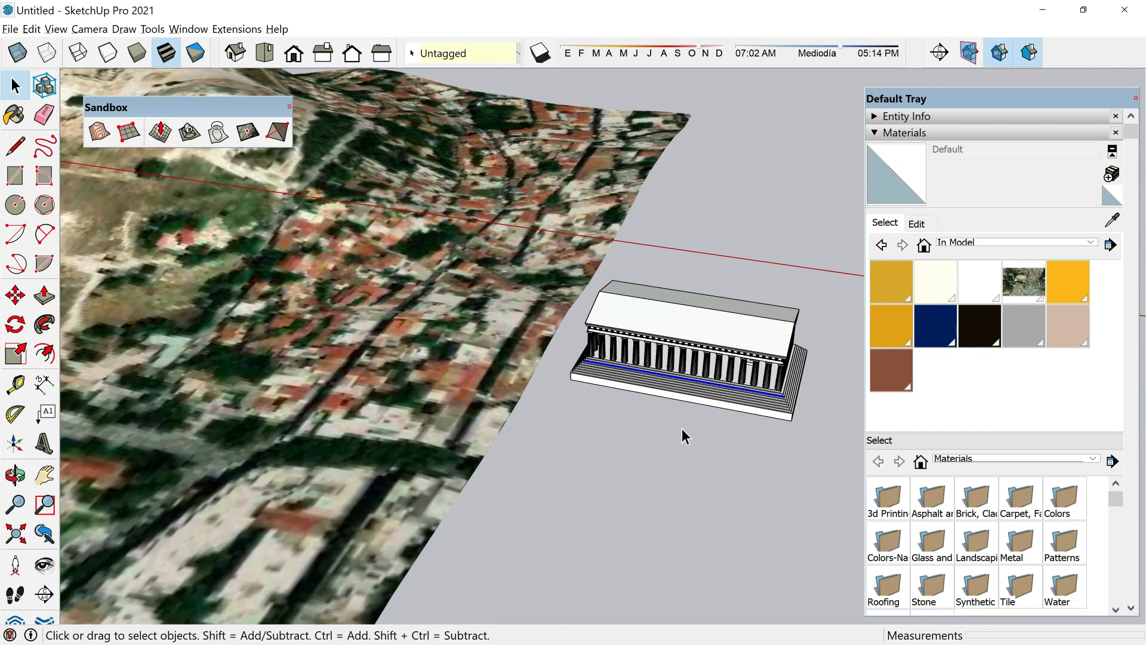
click(670, 345)
middle_drag(564, 395, 673, 417)
drag(566, 258, 786, 436)
right_click(686, 322)
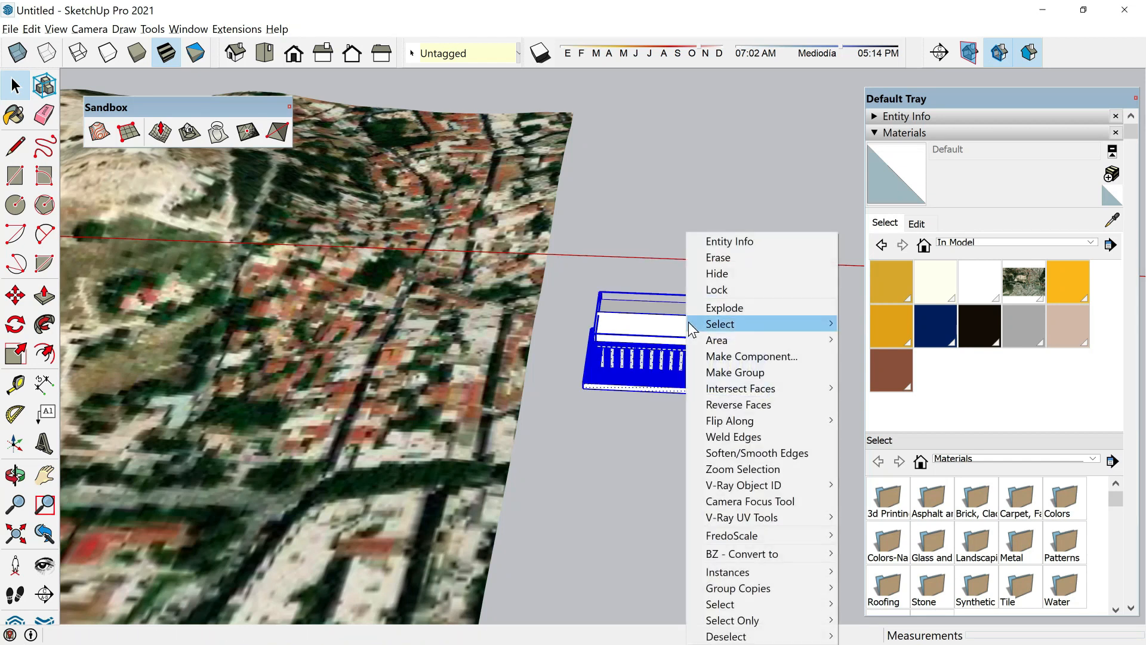
click(743, 370)
scroll(743, 370, down, 3)
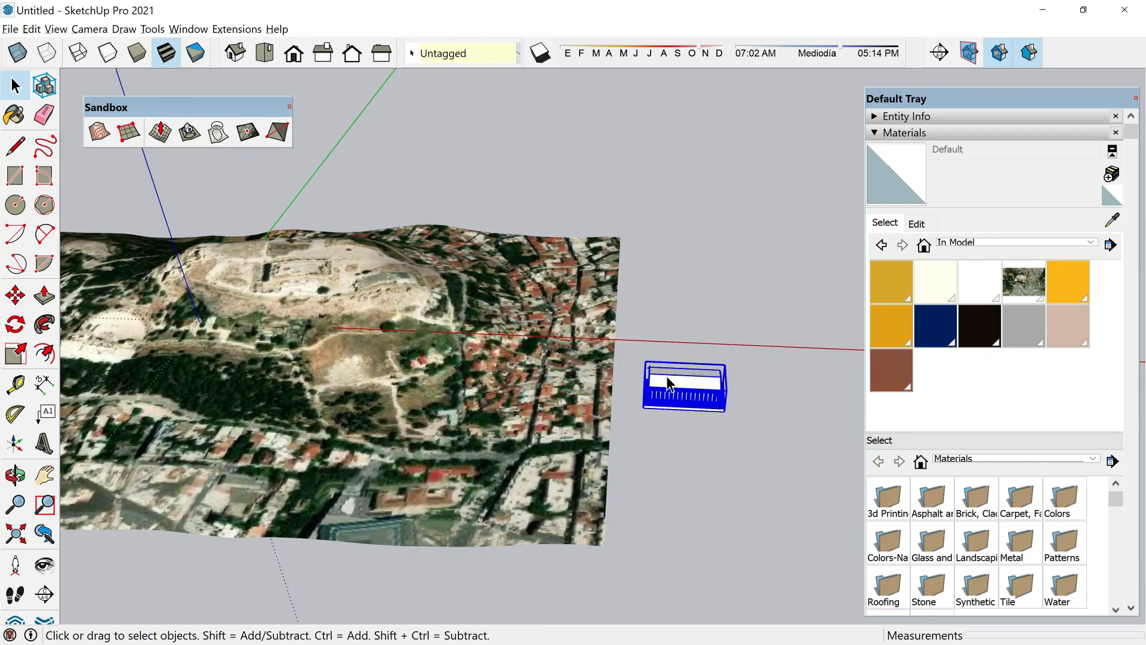
Hide the Location Terrain tag and show the flat Location Snapshot tag
middle_drag(449, 309, 45, 422)
scroll(262, 447, up, 2)
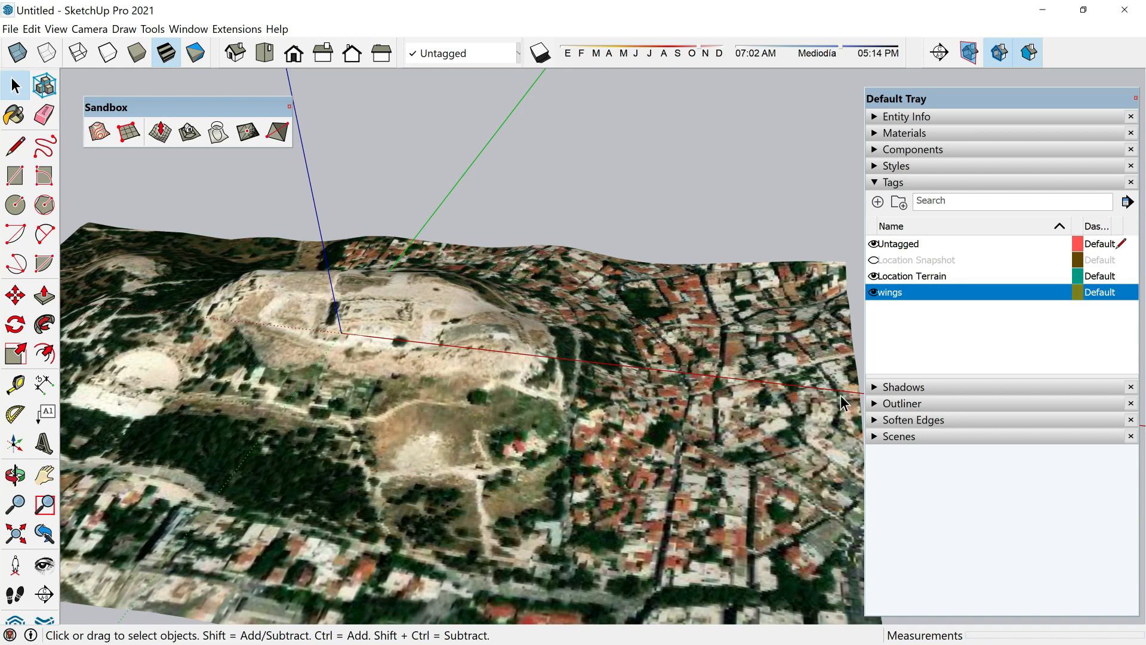
click(874, 277)
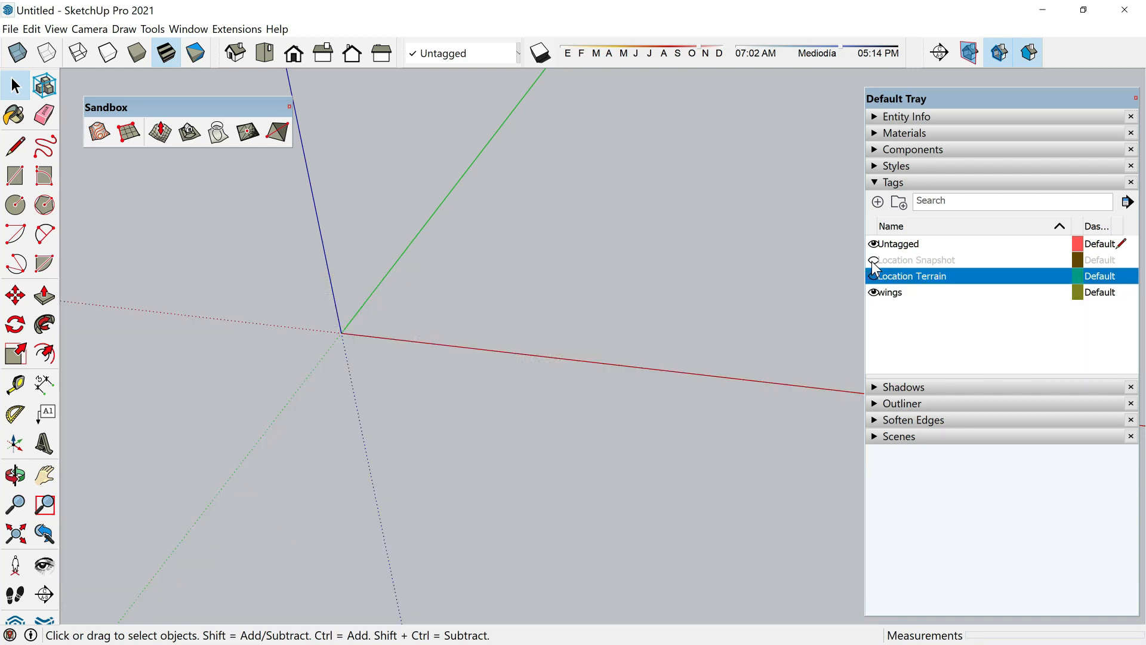
click(873, 260)
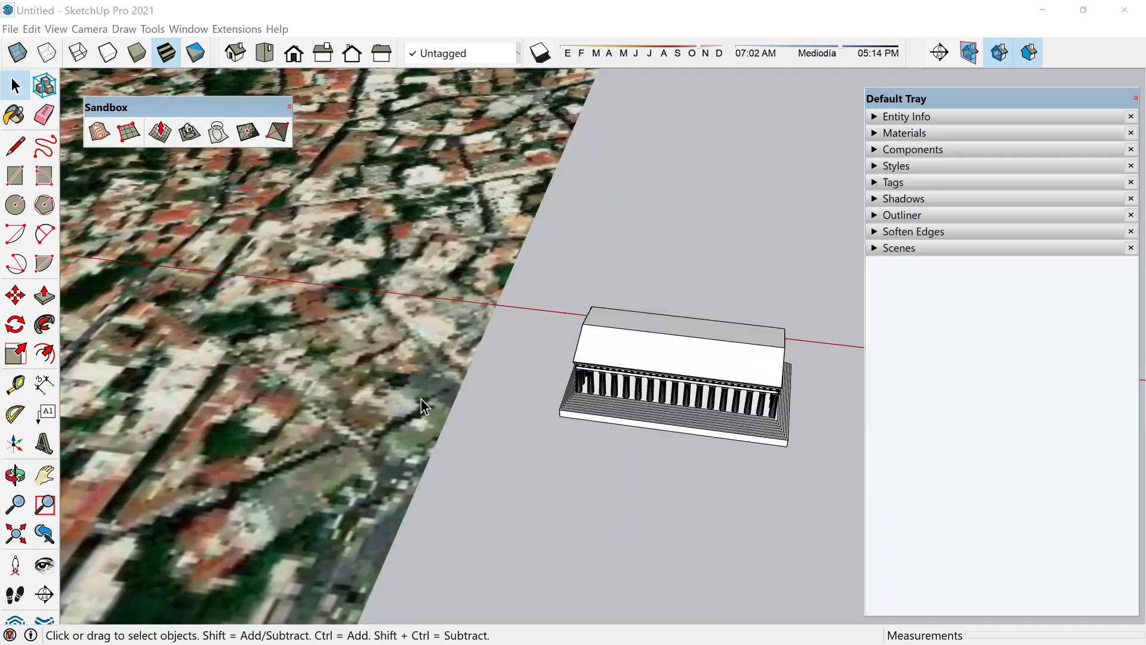
Draw a rectangle over the temple's stepped base, from one bottom corner to the diagonally opposite one
scroll(418, 398, down, 2)
scroll(543, 442, up, 2)
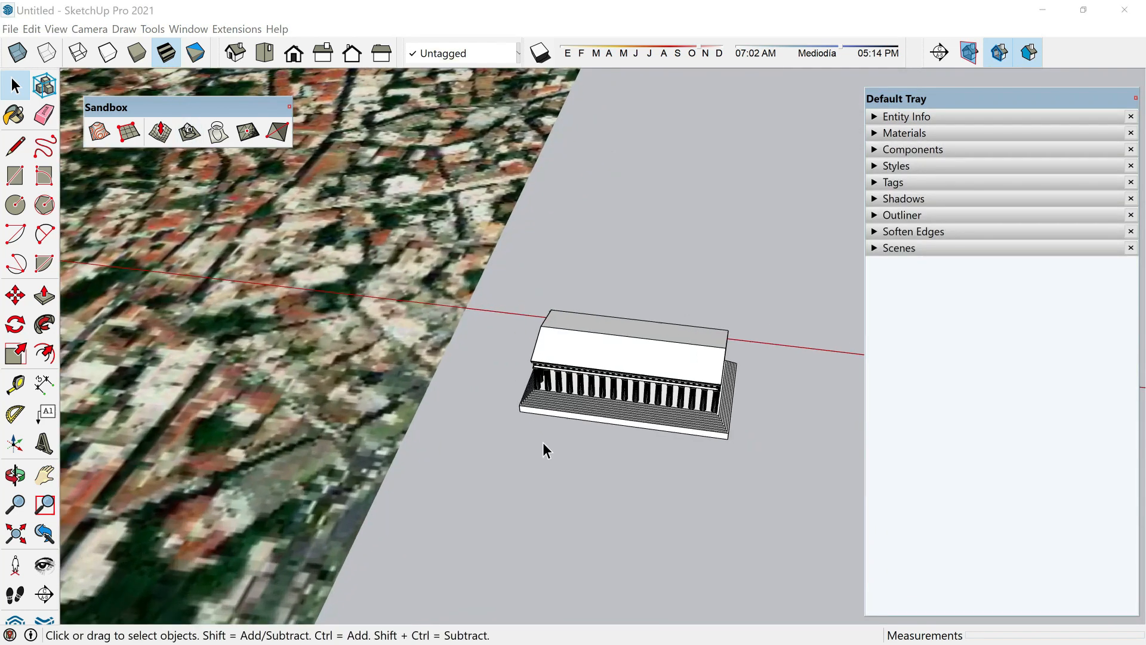
scroll(541, 442, up, 1)
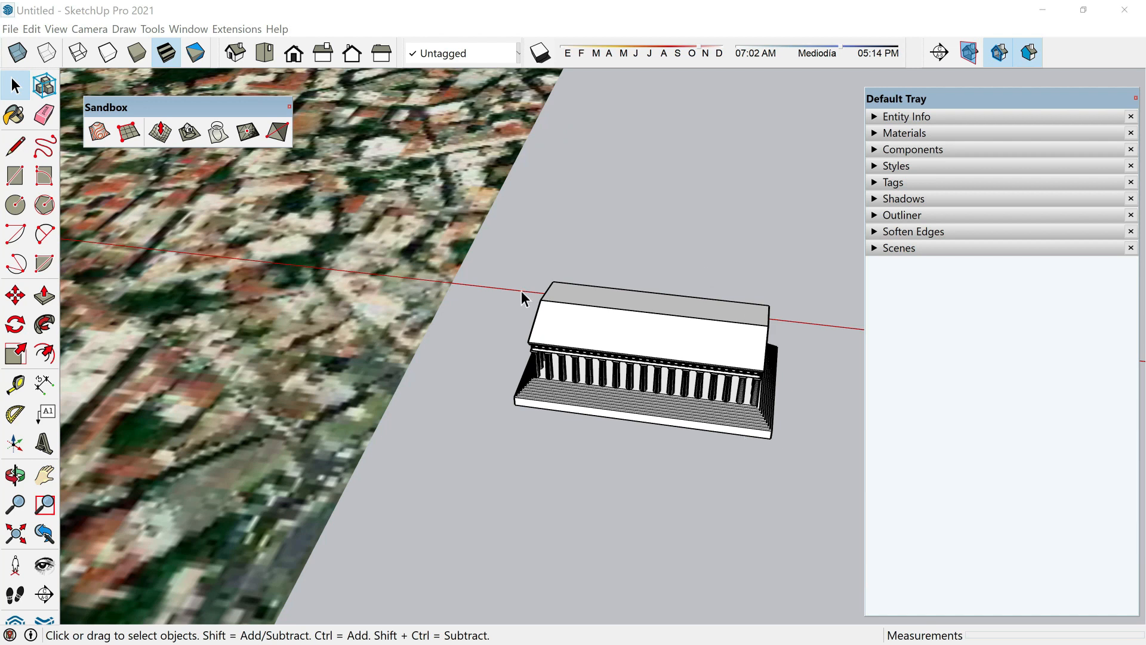
click(15, 175)
middle_drag(418, 382, 504, 367)
scroll(504, 367, up, 1)
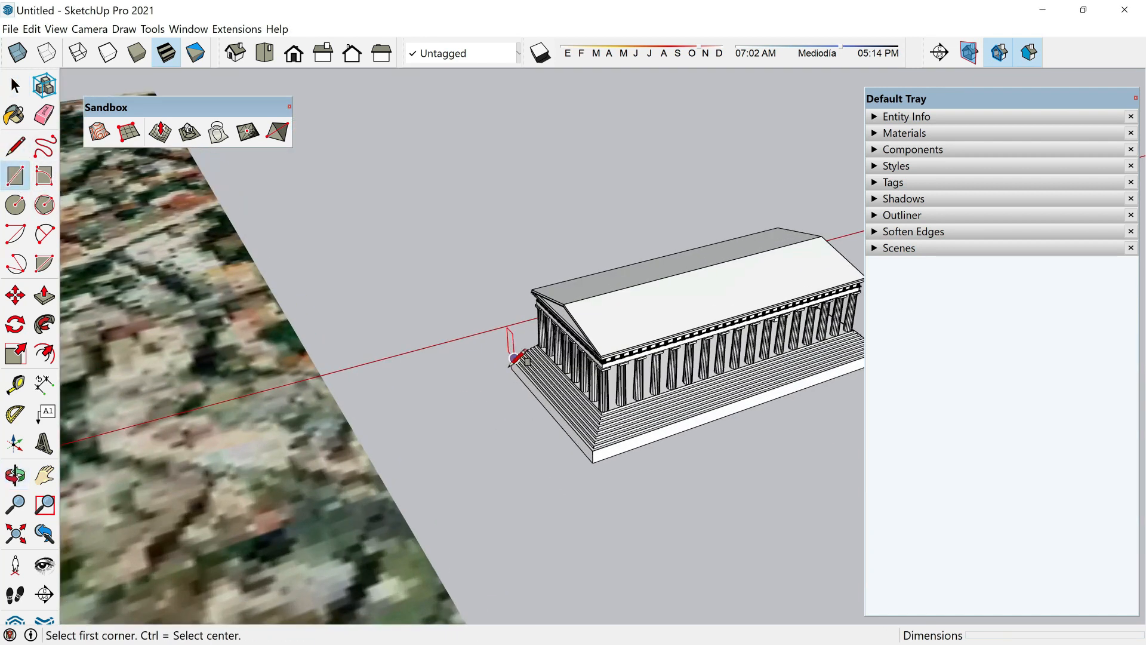
scroll(514, 360, up, 2)
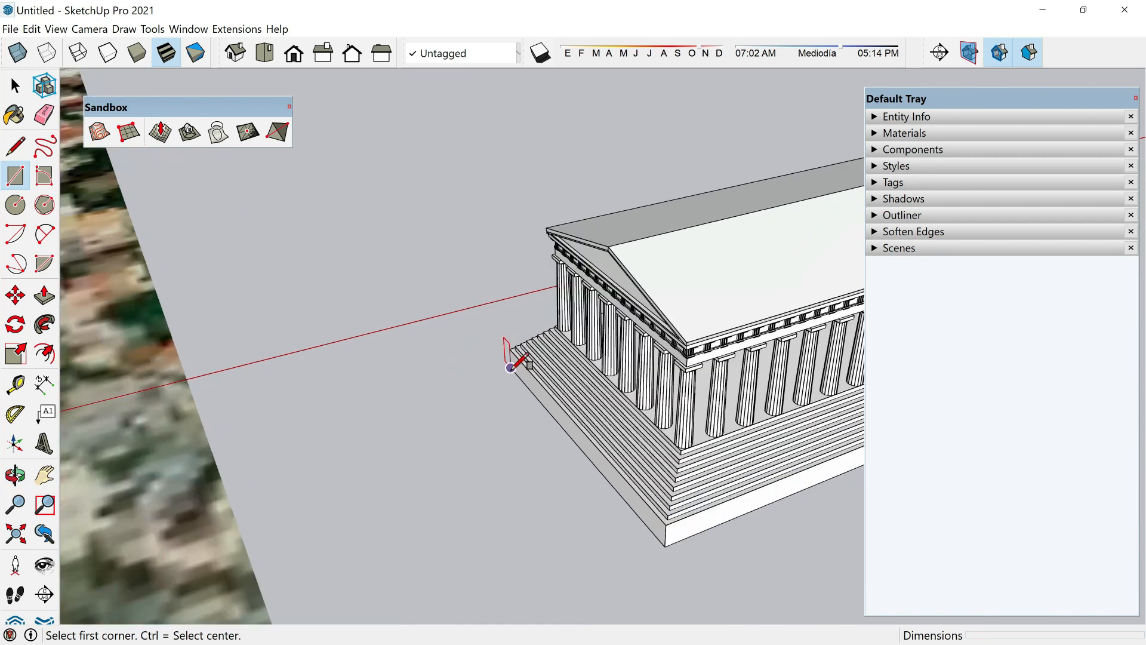
click(513, 362)
scroll(371, 333, down, 2)
click(809, 343)
Select the rectangle and move it clear of the temple along the green axis
middle_drag(486, 274, 371, 450)
key(space)
click(485, 365)
key(m)
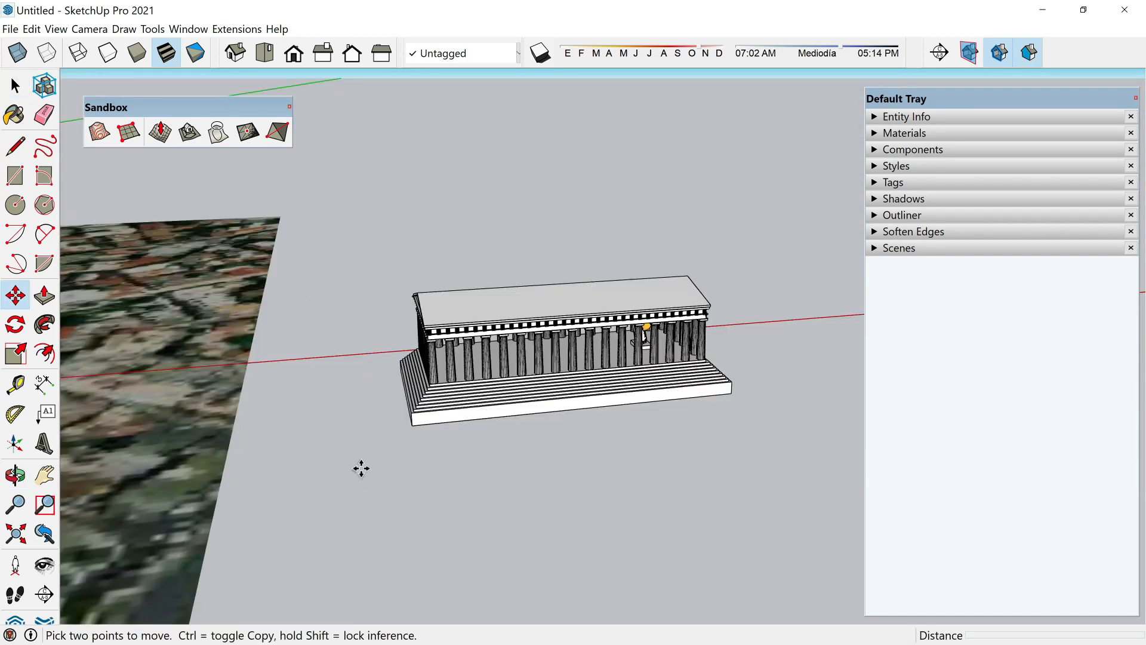
click(360, 467)
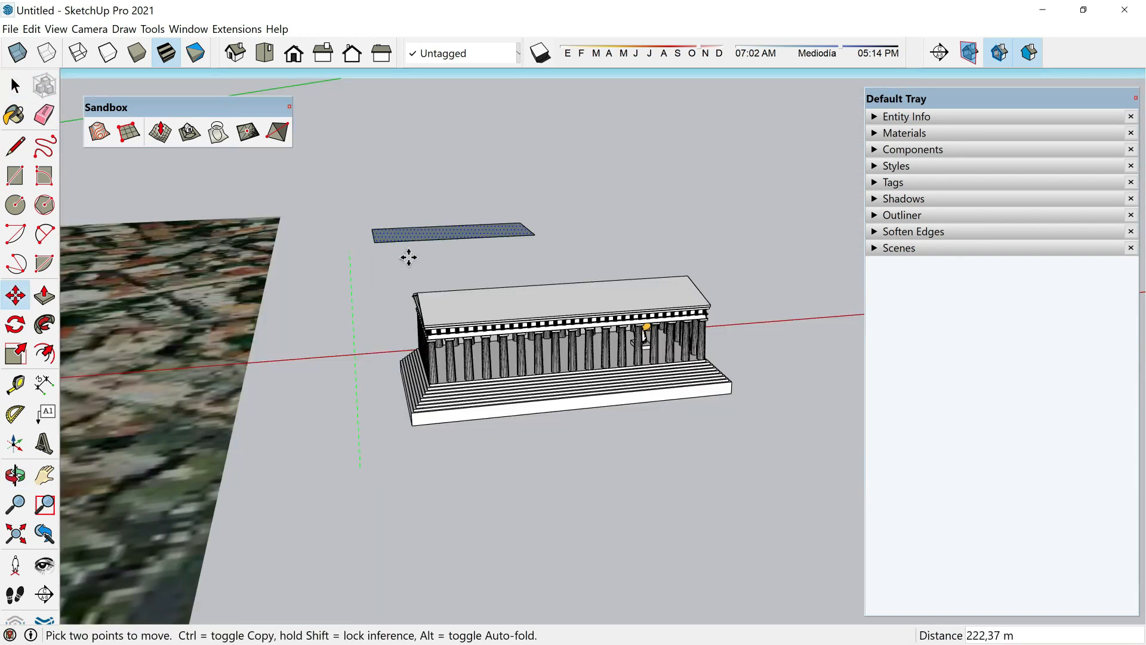
click(355, 218)
Extrude the rectangle 0.10 m into a thin slab with Push/Pull
middle_drag(417, 389, 421, 411)
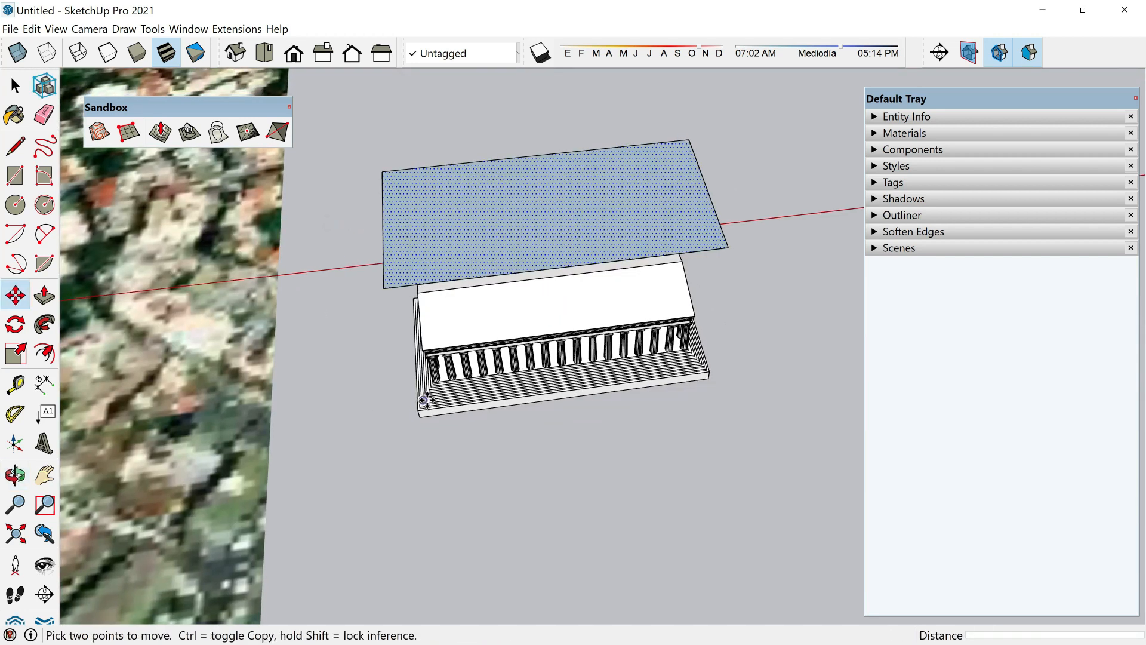
key(space)
key(p)
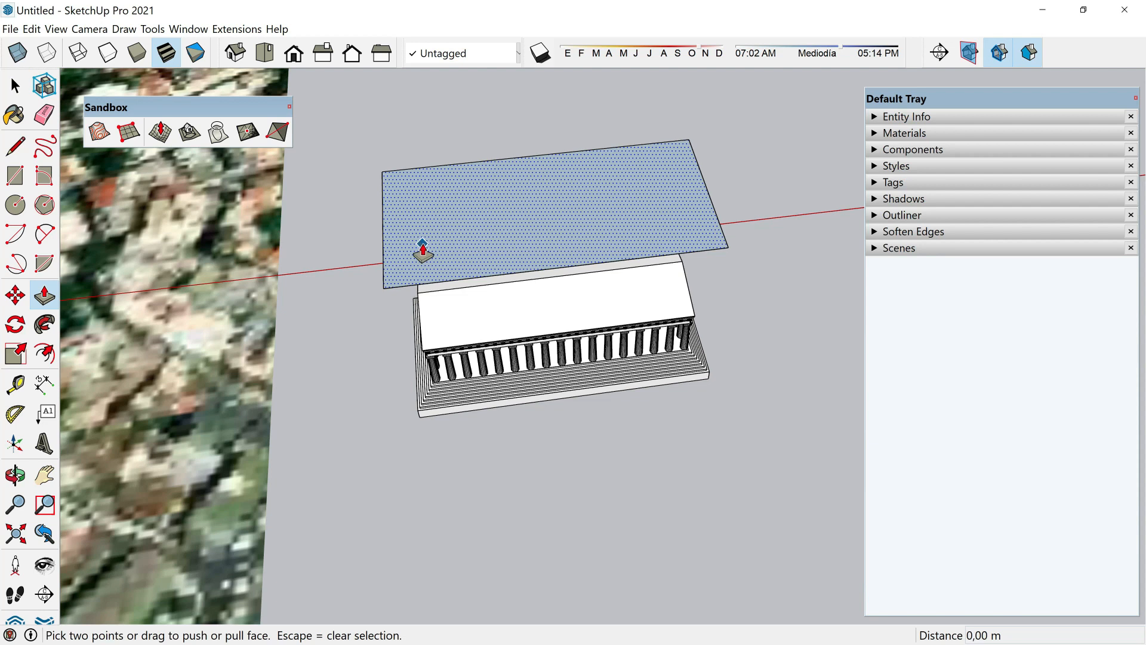
click(422, 251)
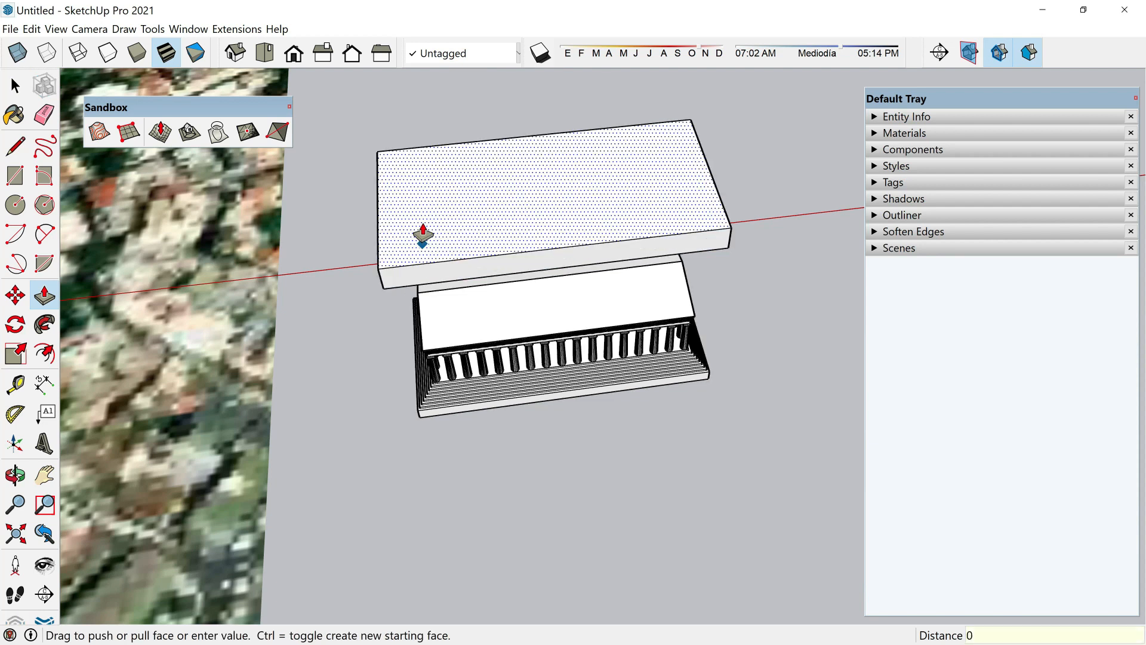
key(Return)
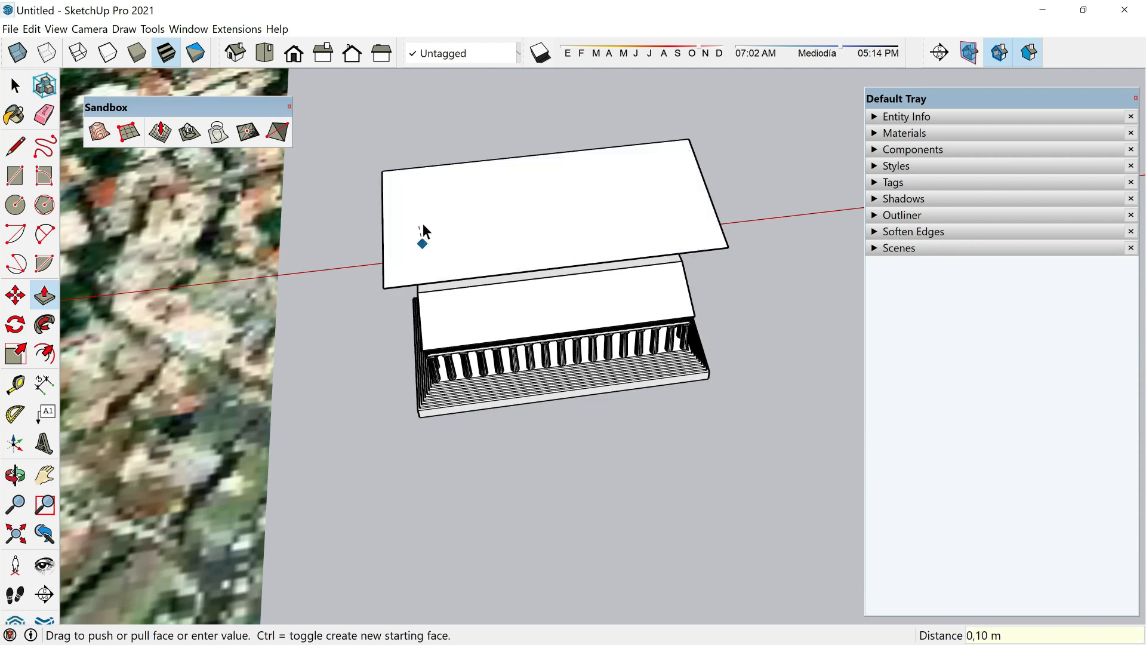
Select the whole thin slab and make it a group
key(space)
click(458, 203)
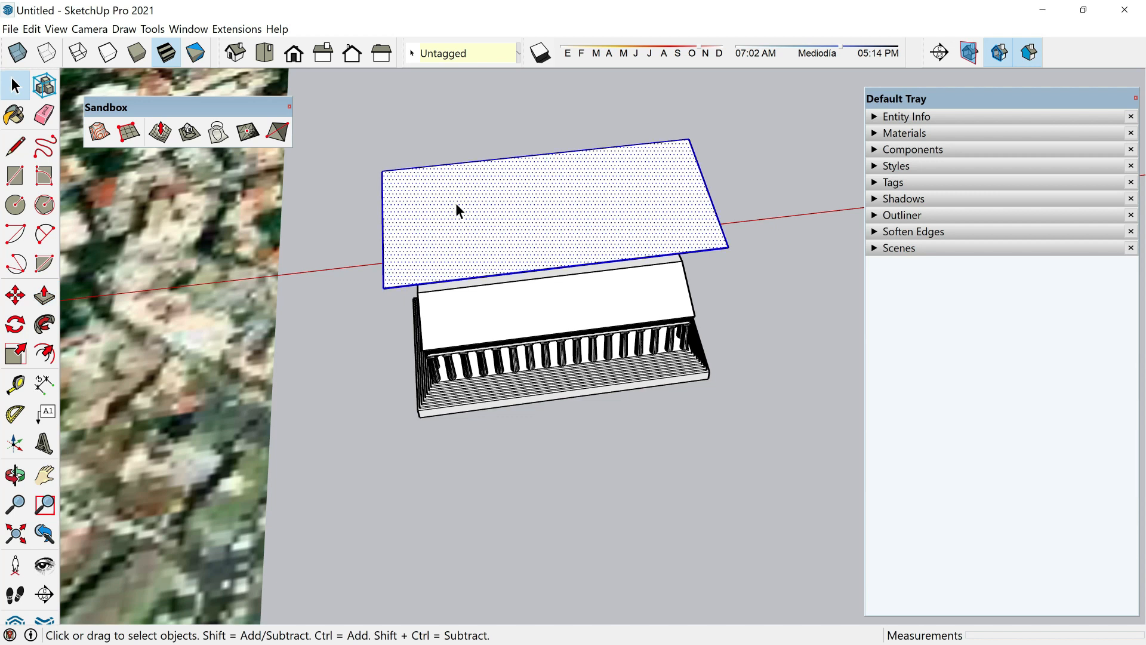
right_click(458, 203)
click(485, 328)
Move the slab by its corner onto the Parthenon footprint in the location image, placing it in a parallel-projection top view
scroll(633, 430, down, 2)
key(m)
scroll(429, 328, up, 5)
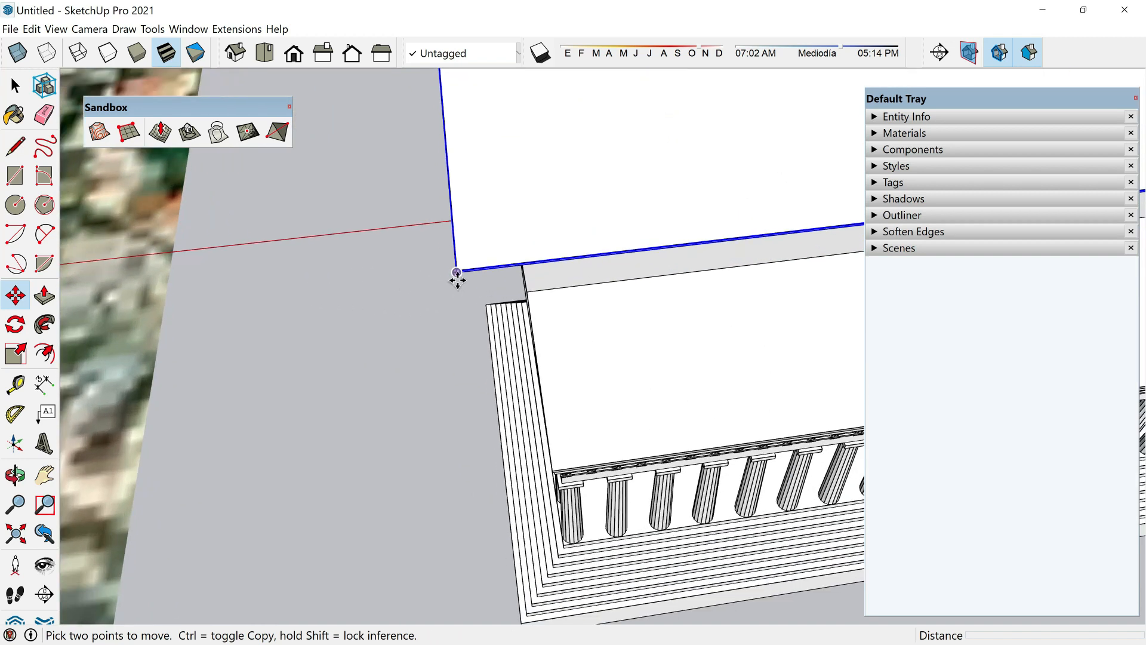
click(457, 272)
scroll(456, 275, down, 5)
scroll(707, 319, down, 2)
scroll(719, 332, down, 2)
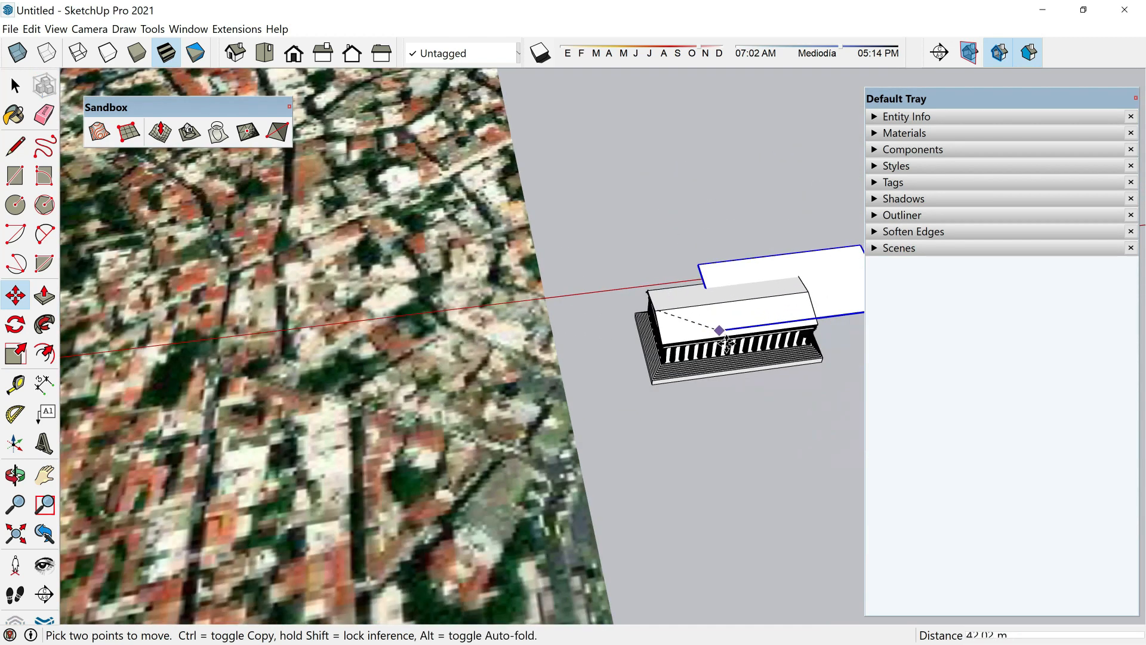
scroll(722, 335, down, 2)
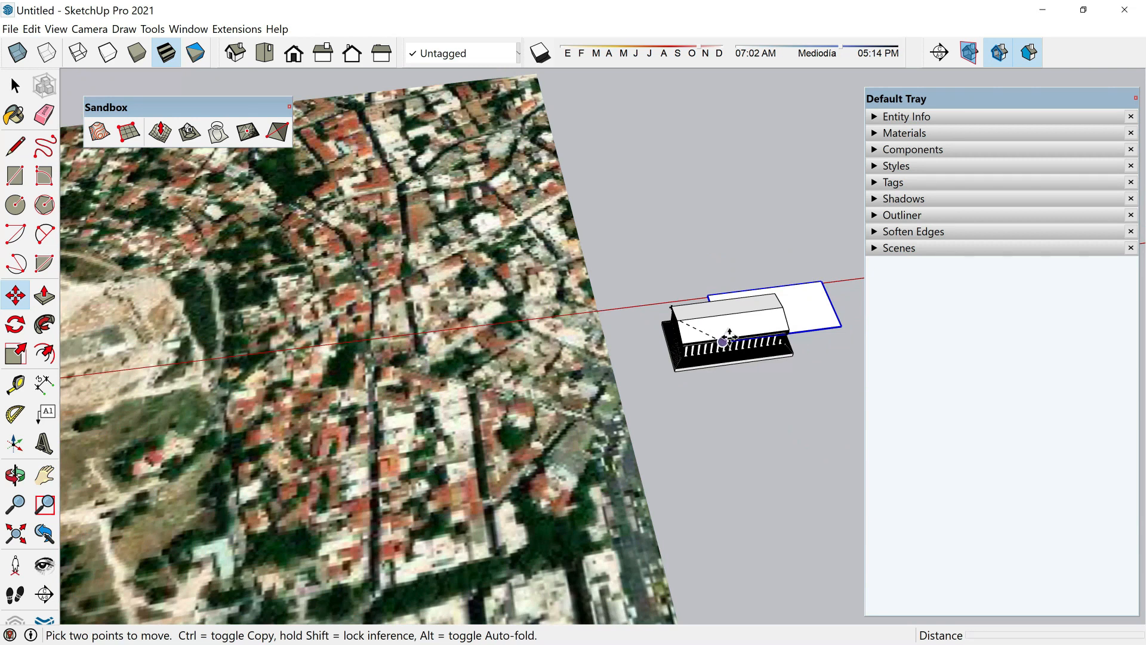
scroll(727, 337, down, 2)
scroll(227, 365, up, 2)
scroll(233, 366, up, 5)
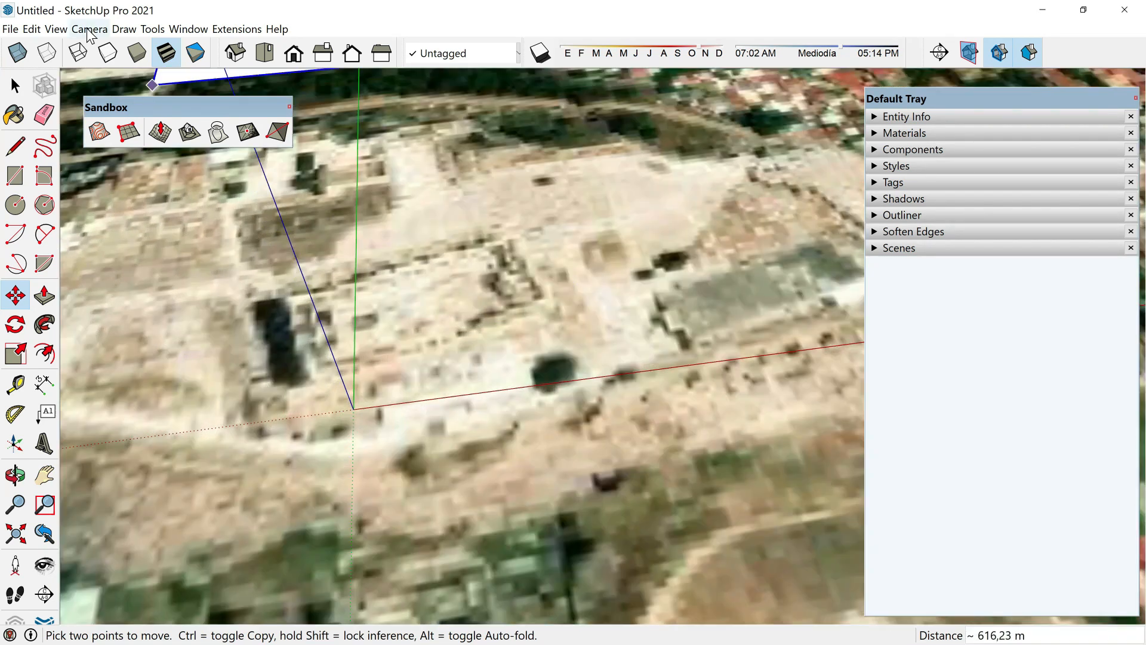
click(89, 29)
click(123, 95)
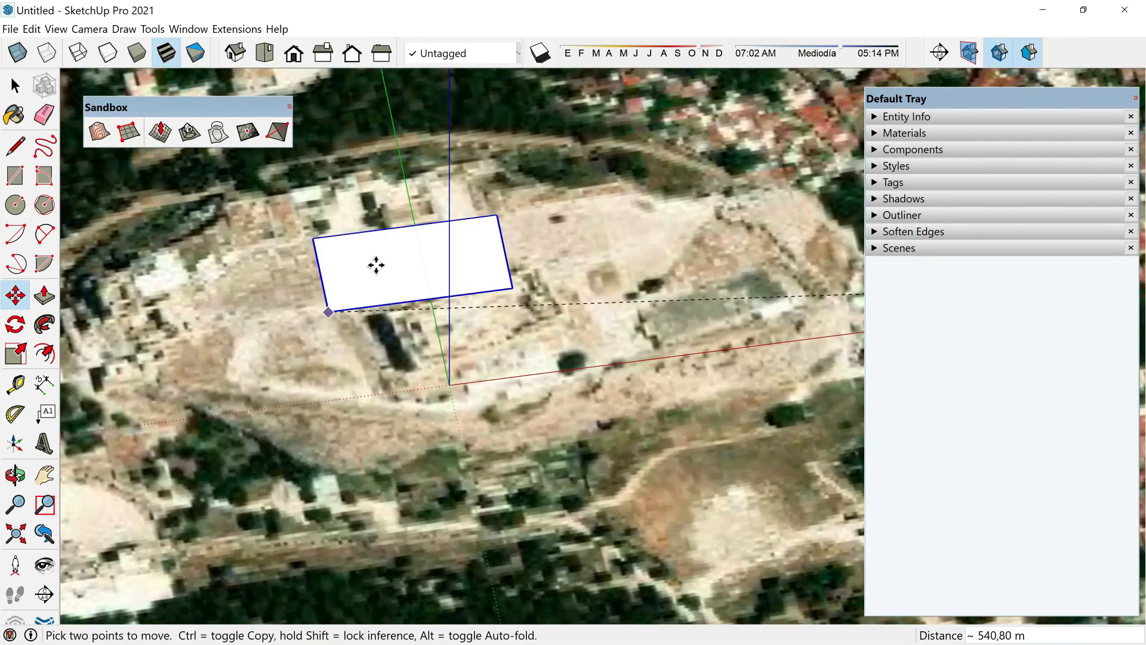
click(265, 53)
scroll(458, 318, down, 2)
scroll(563, 507, up, 4)
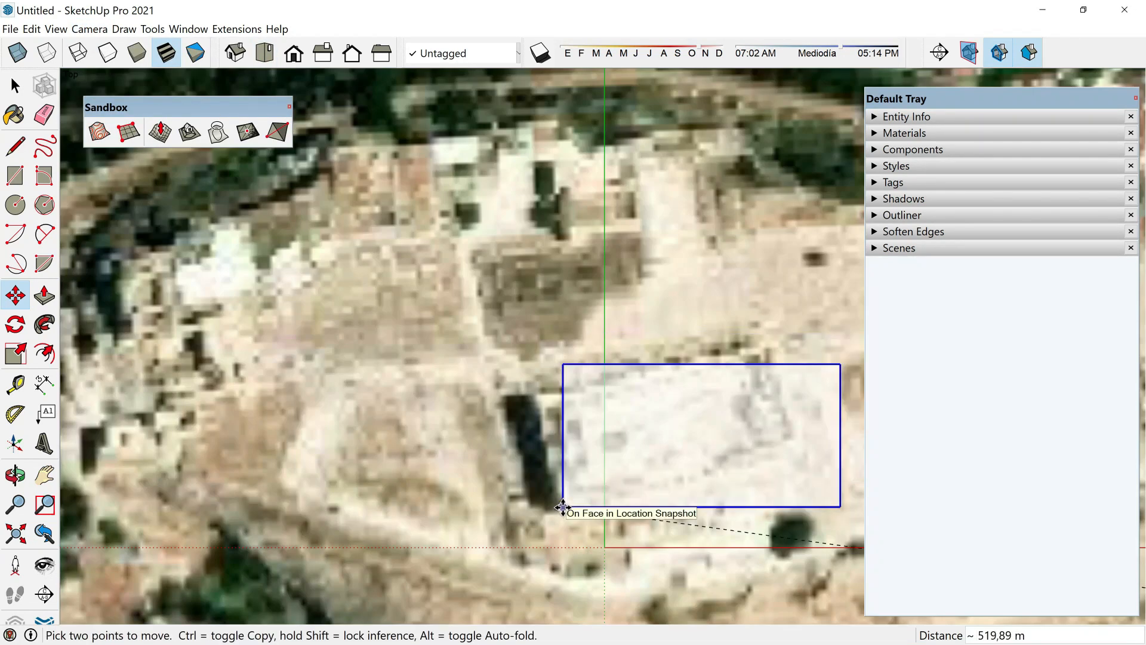
click(555, 515)
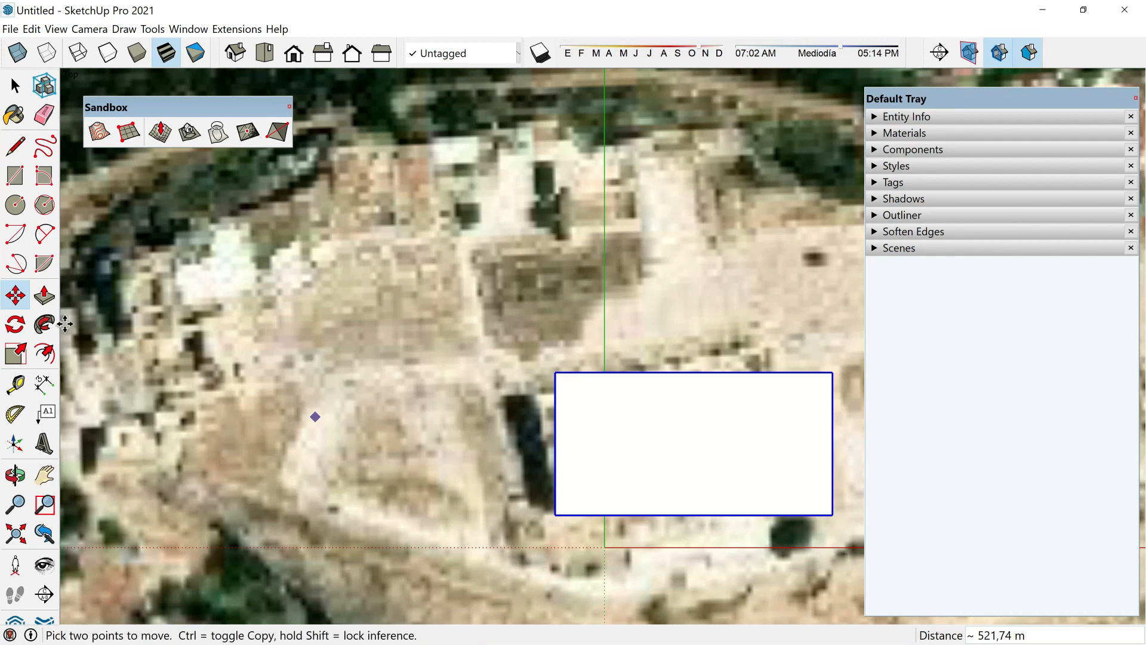
Rotate the slab 15° about its placed corner to align it with the Parthenon footprint in the image
click(15, 324)
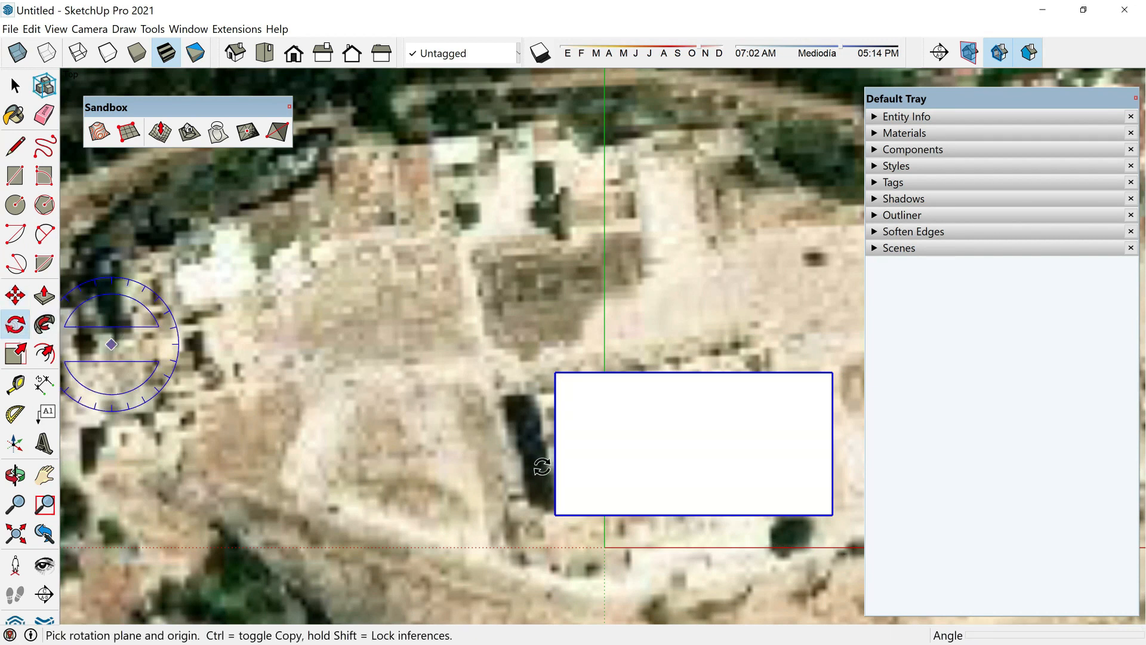
click(555, 515)
click(555, 373)
click(519, 374)
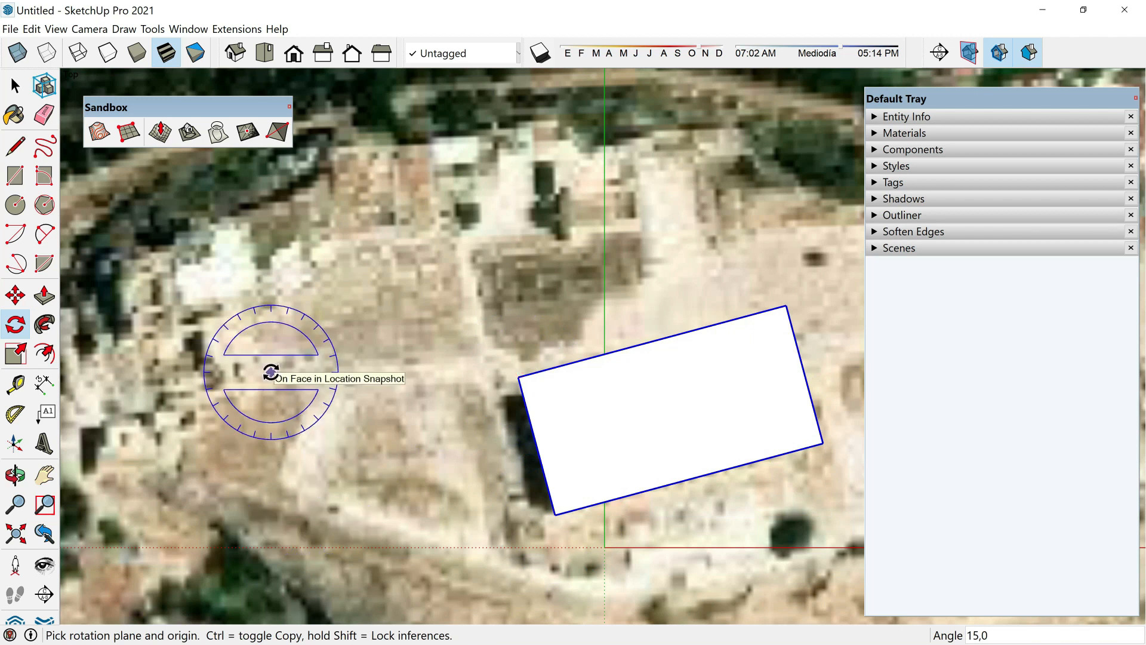
Scale the slab uniformly to 0.87 from the corner opposite its placed one to fit the Parthenon footprint
click(15, 353)
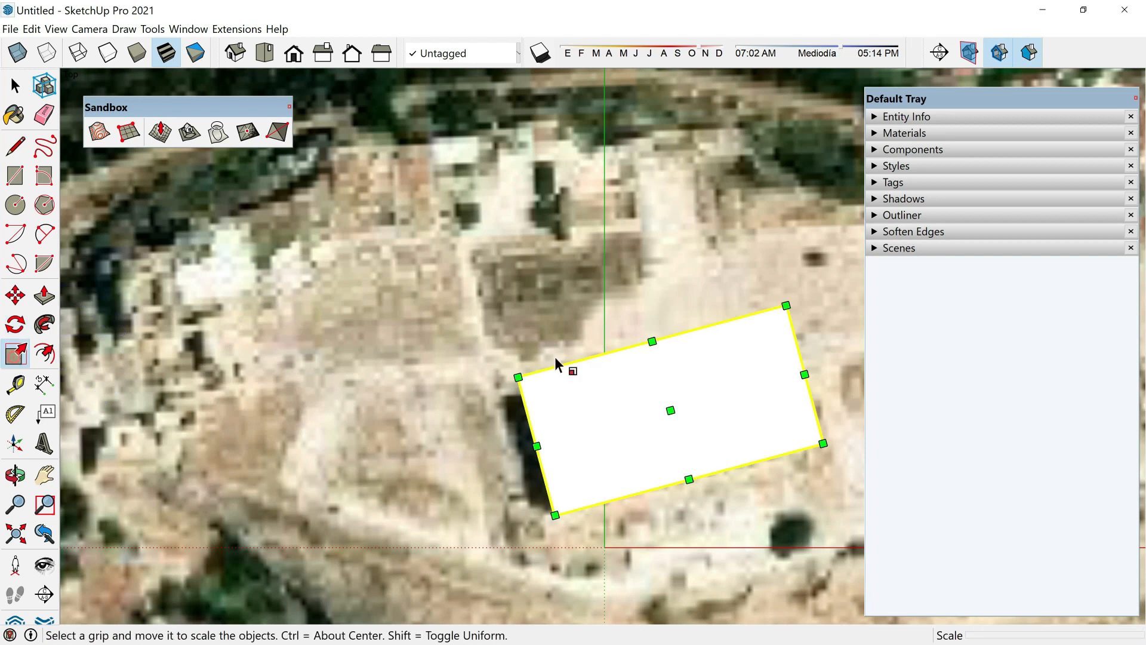
drag(787, 304, 768, 360)
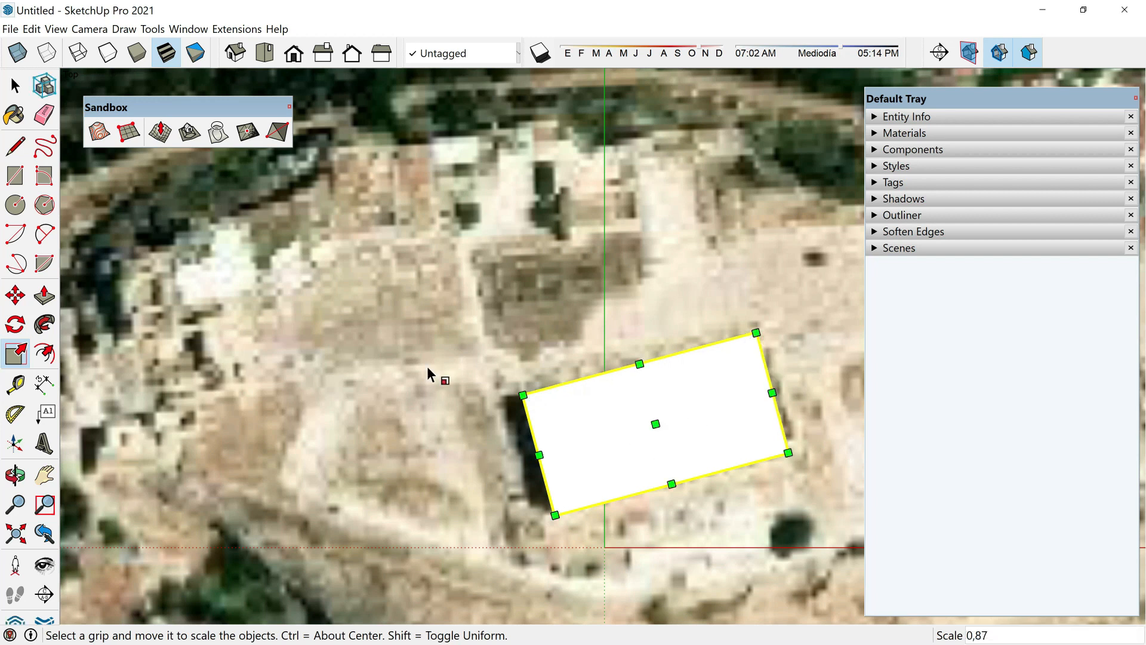
key(space)
Raise the slab 75.42 m vertically along the blue axis above the location image
scroll(420, 367, down, 2)
middle_drag(573, 430, 437, 185)
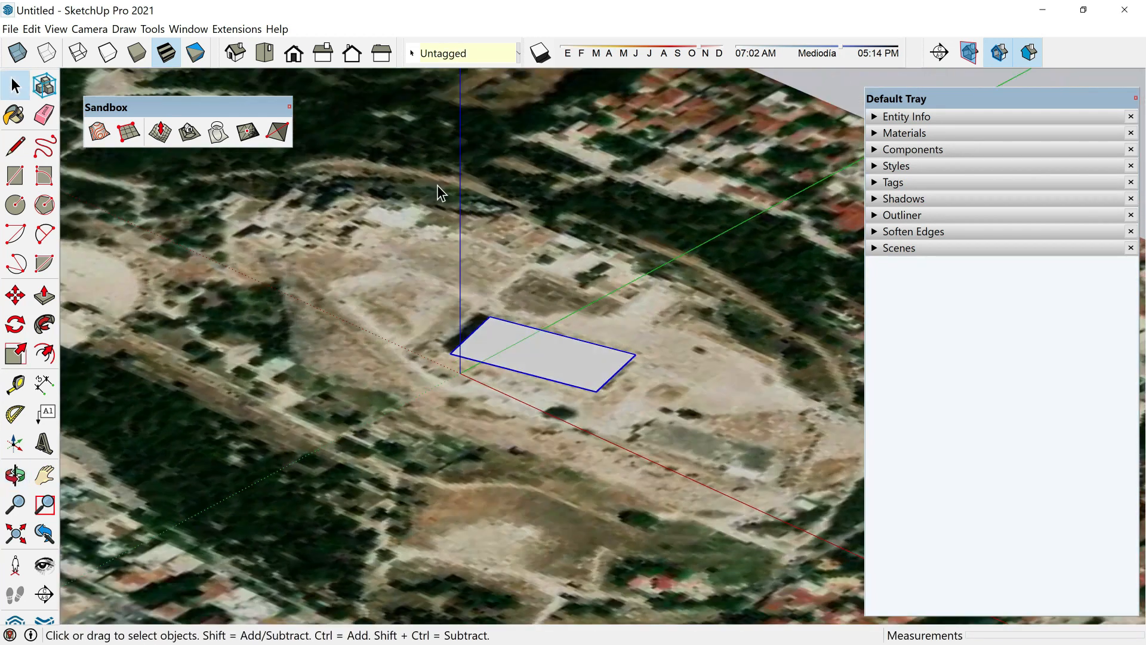
middle_drag(708, 445, 535, 339)
key(m)
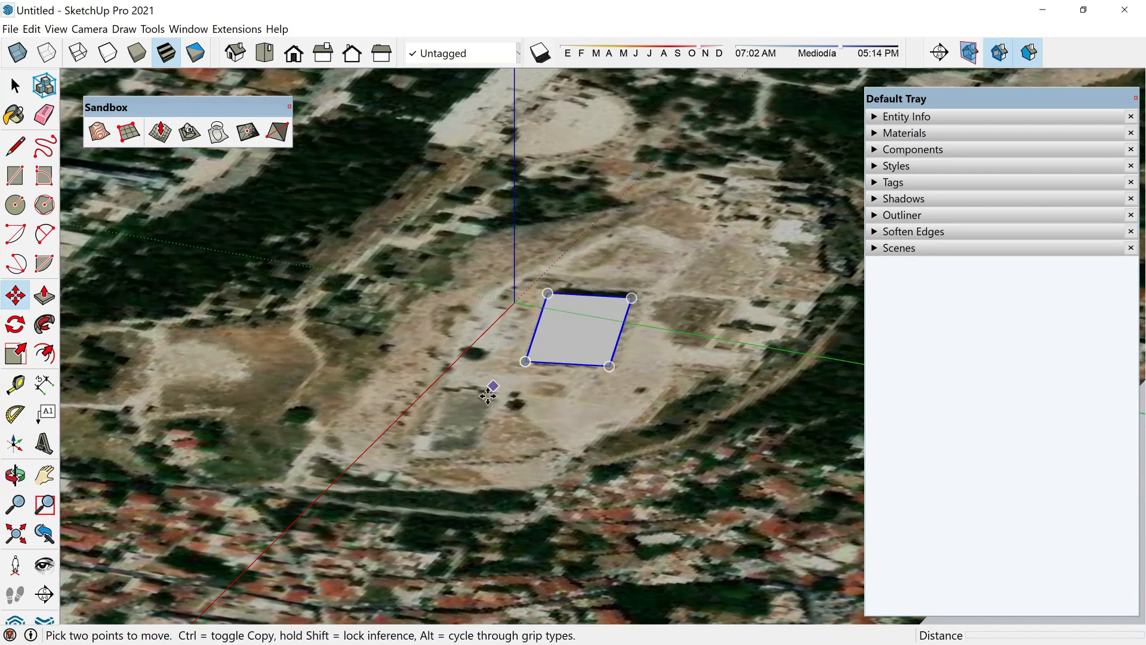
click(483, 404)
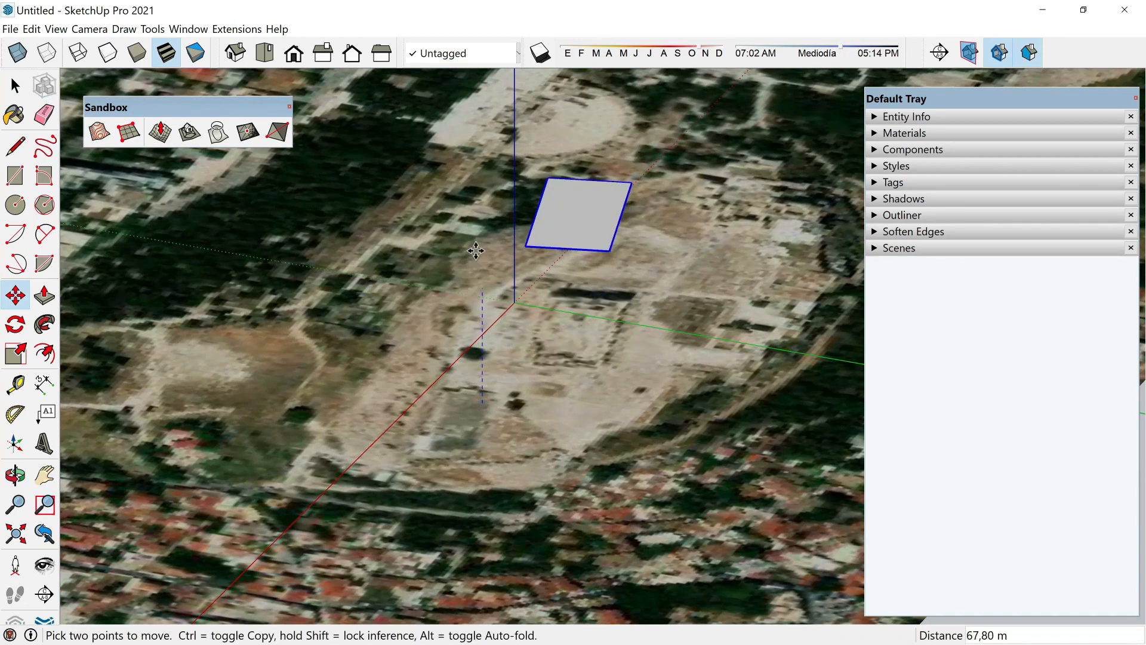
click(476, 242)
Hide the Location Snapshot tag, show the Location Terrain tag again, and select the 3D terrain beneath the slab
click(883, 182)
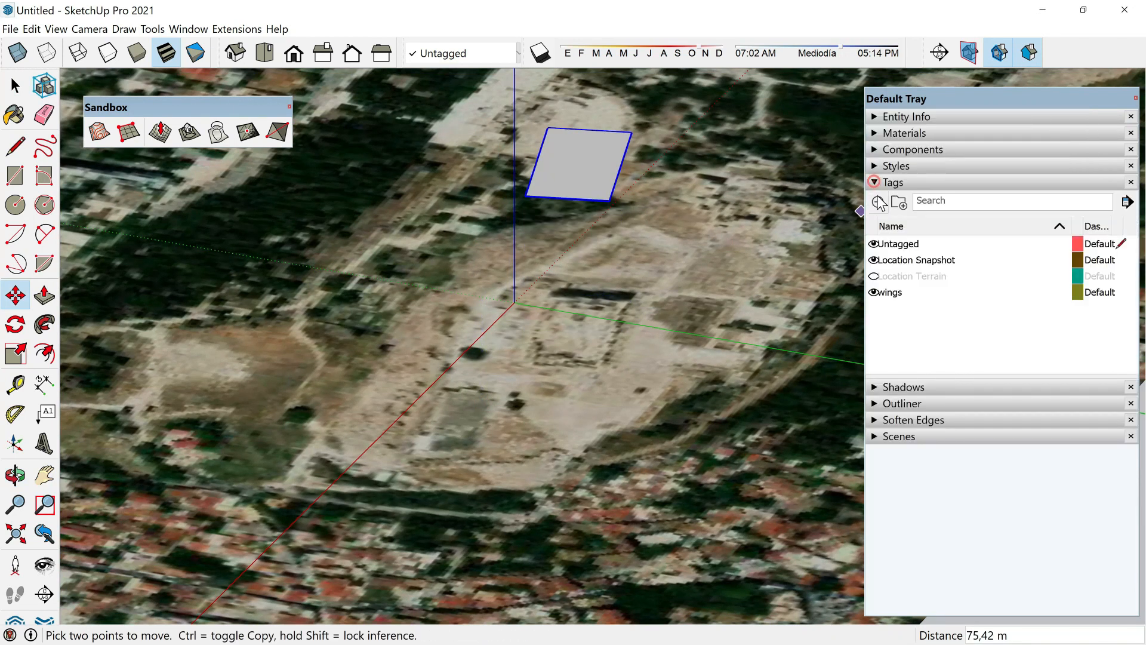
click(873, 261)
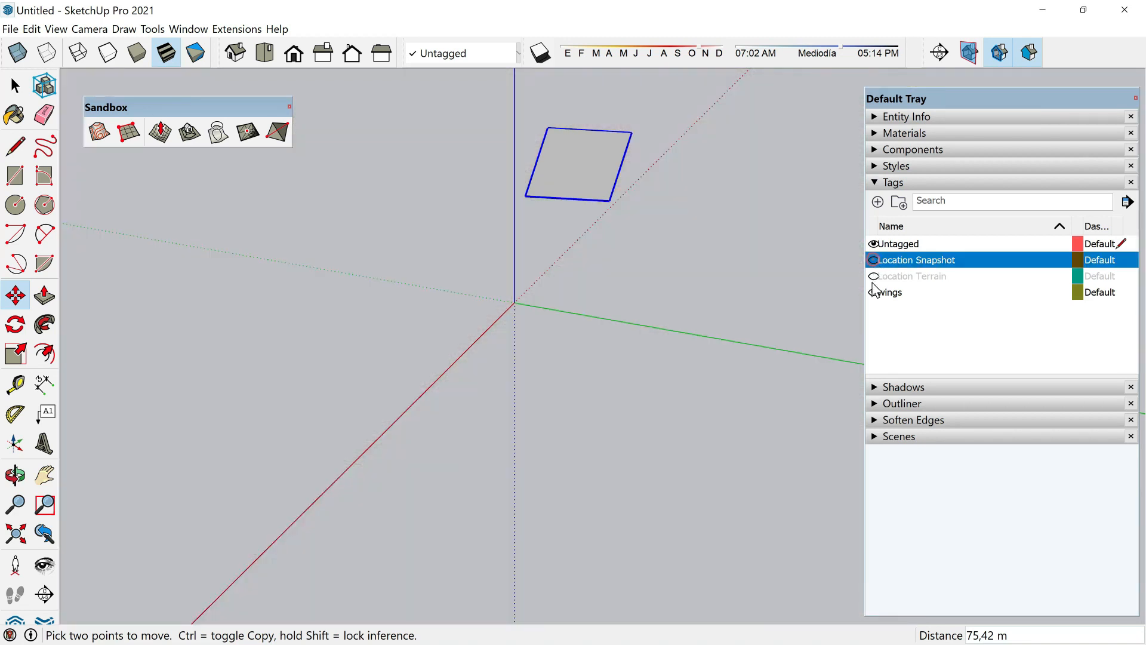
click(873, 291)
click(873, 277)
key(shift+z)
key(space)
click(387, 364)
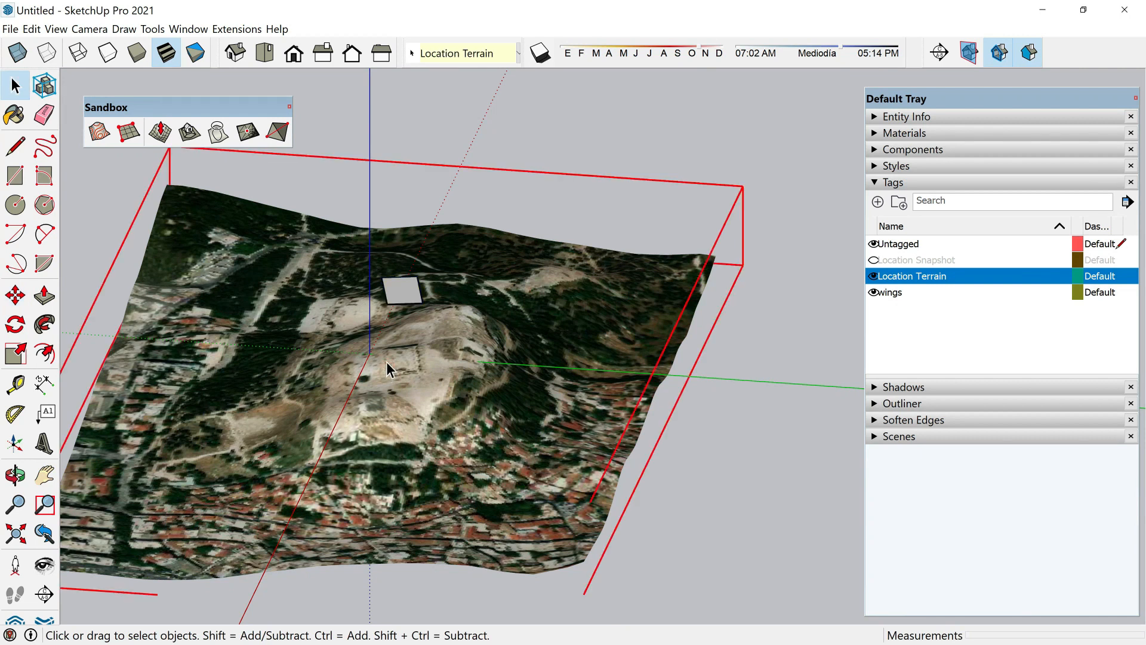
Unlock the selected 3D terrain so that it can be edited
right_click(387, 363)
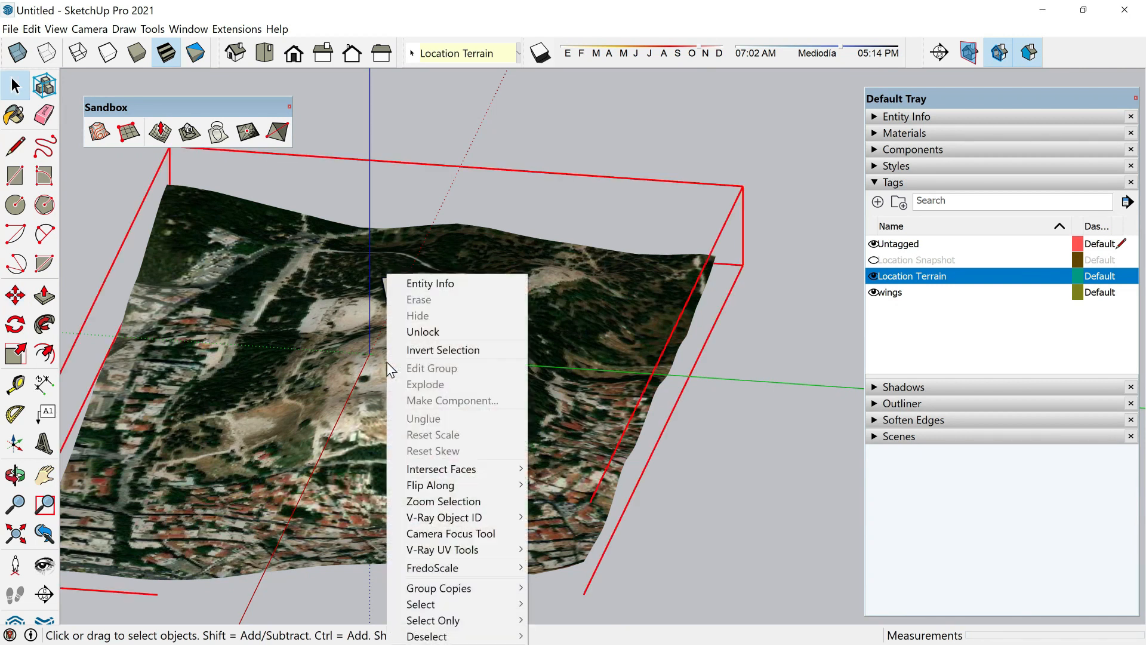
click(411, 331)
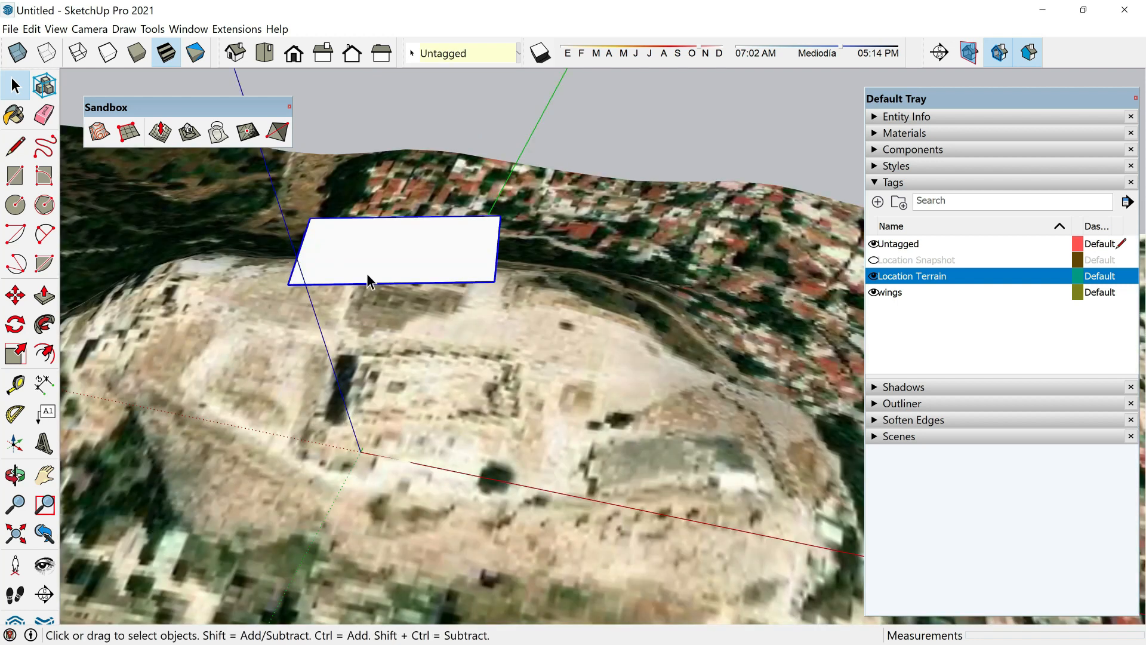
Try stamping the slab's footprint into the terrain with an offset of 5 m
click(189, 132)
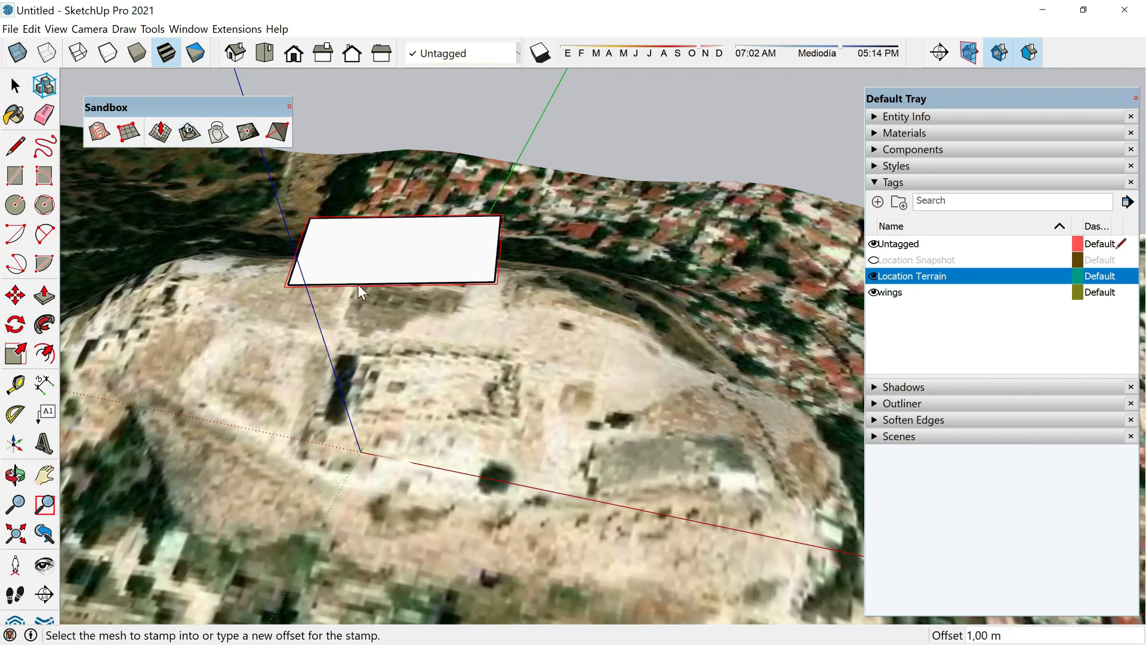
text(5)
key(space)
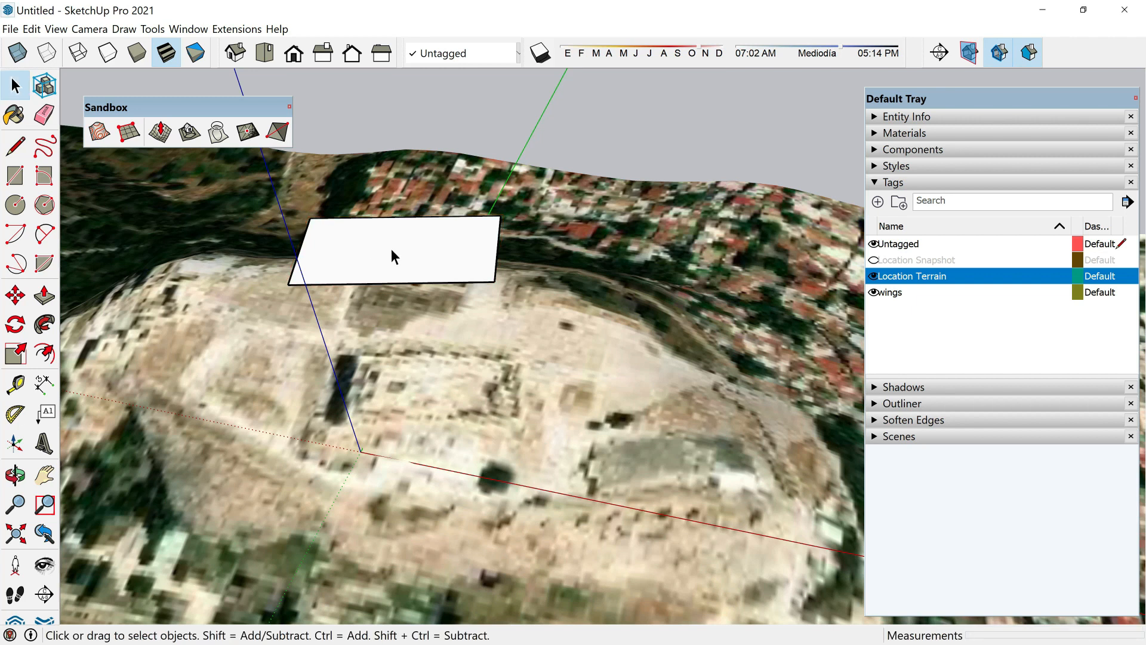
double_click(321, 227)
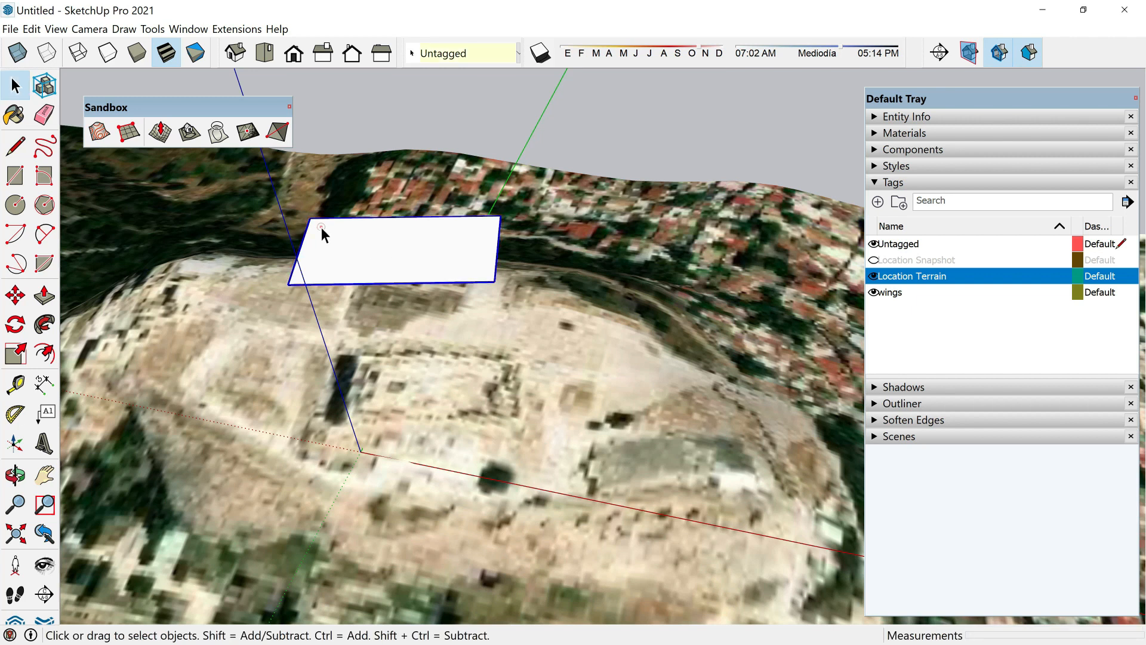
click(189, 130)
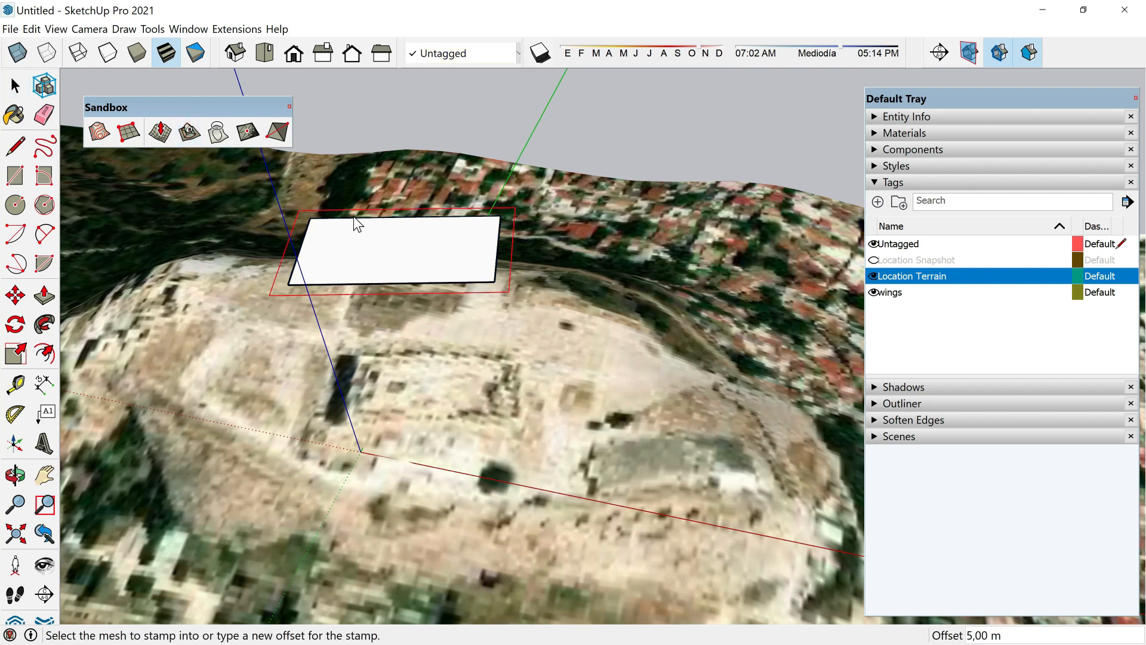
click(303, 281)
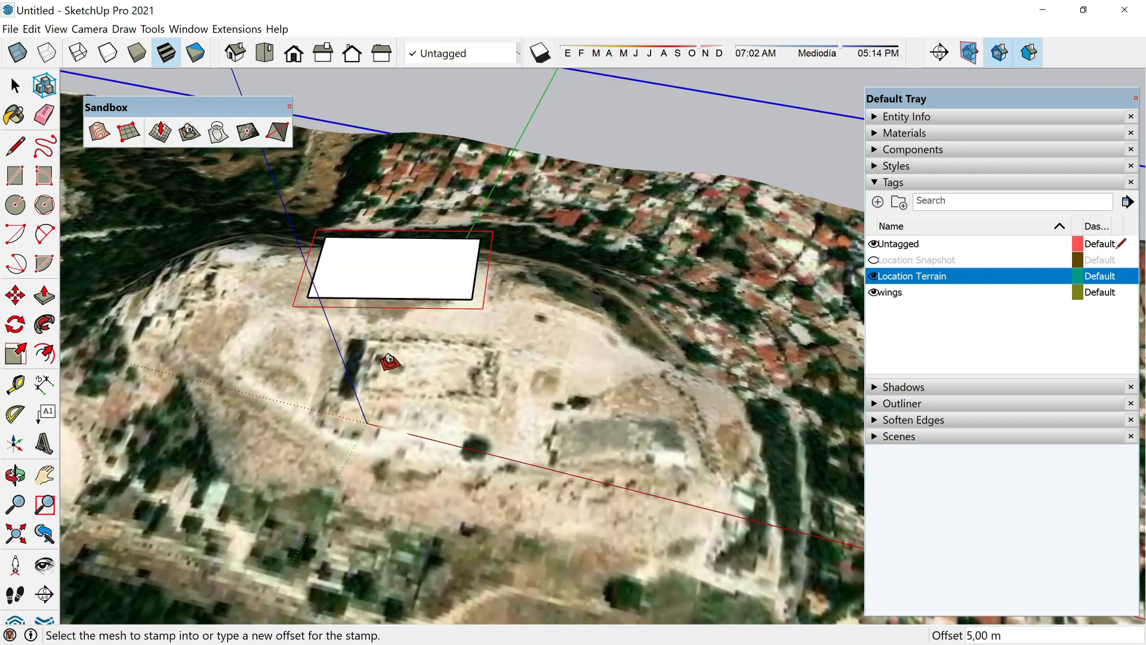
key(space)
click(728, 81)
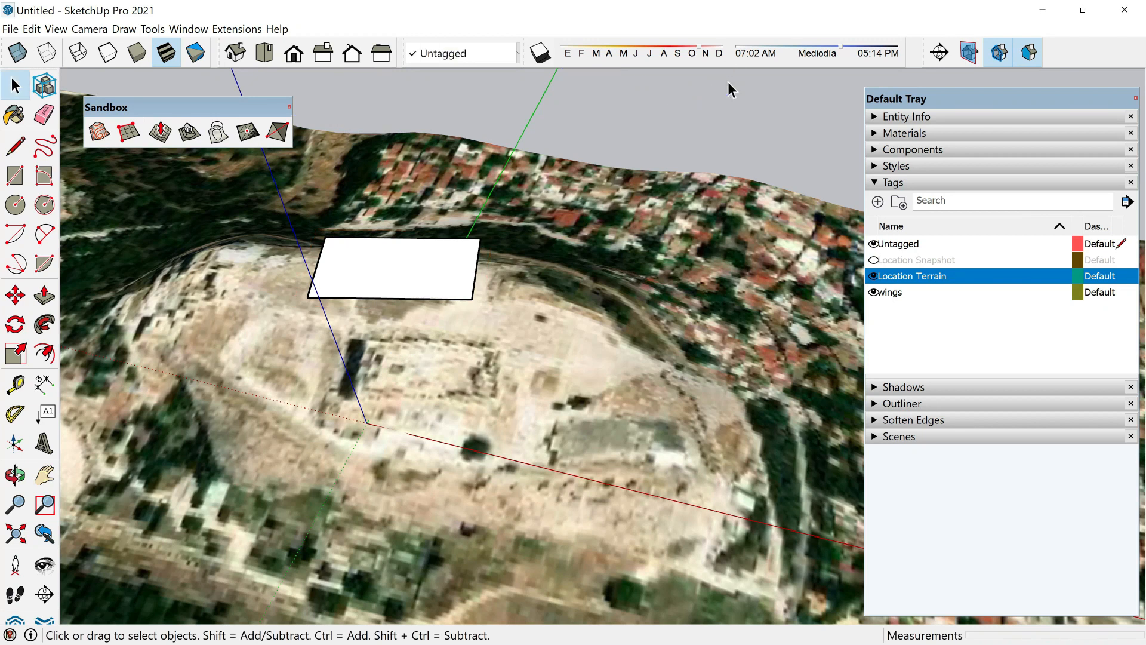
Stamp the slab's footprint into the terrain with a 10 m offset, setting the flat pad at about the hilltop's height
click(360, 252)
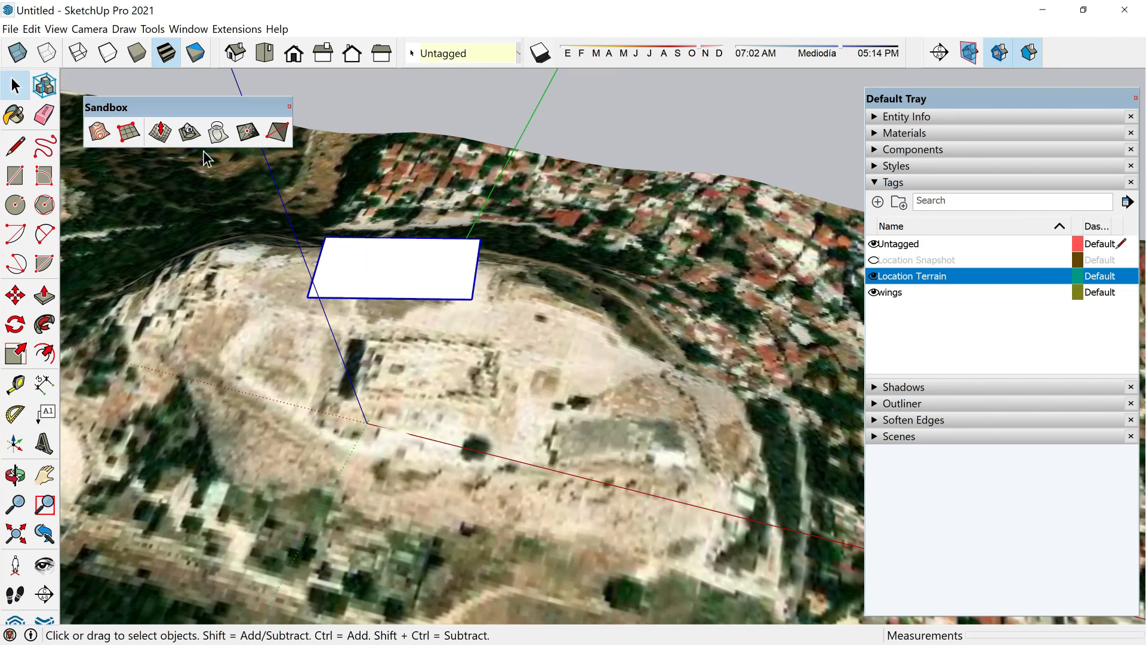
click(188, 132)
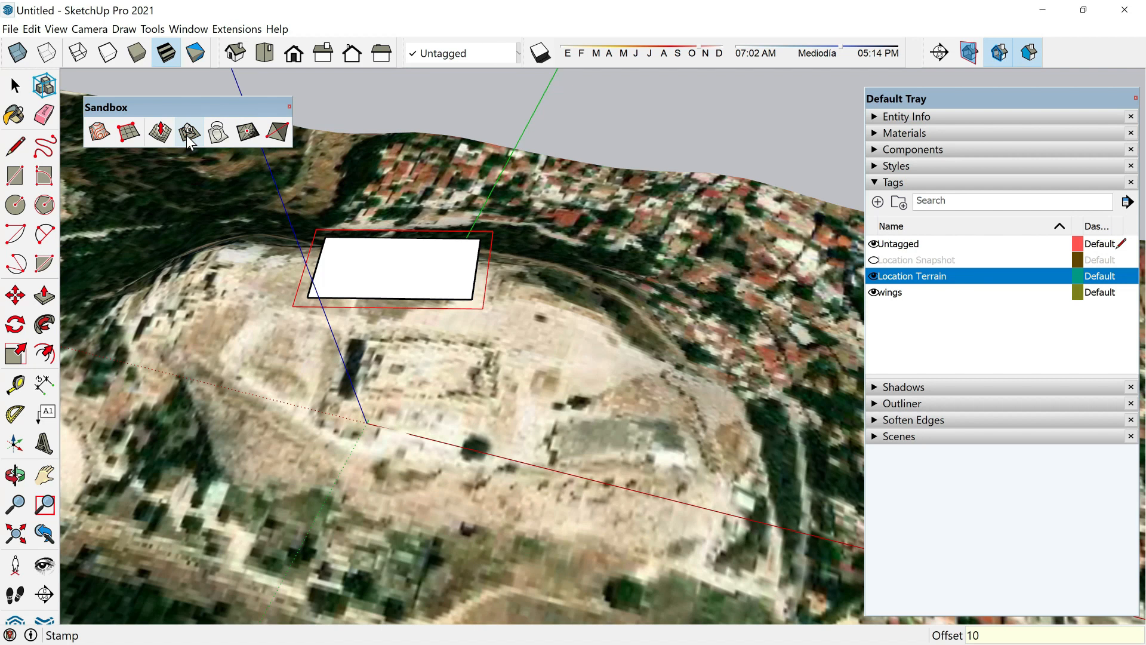
click(243, 150)
key(space)
click(699, 81)
click(352, 255)
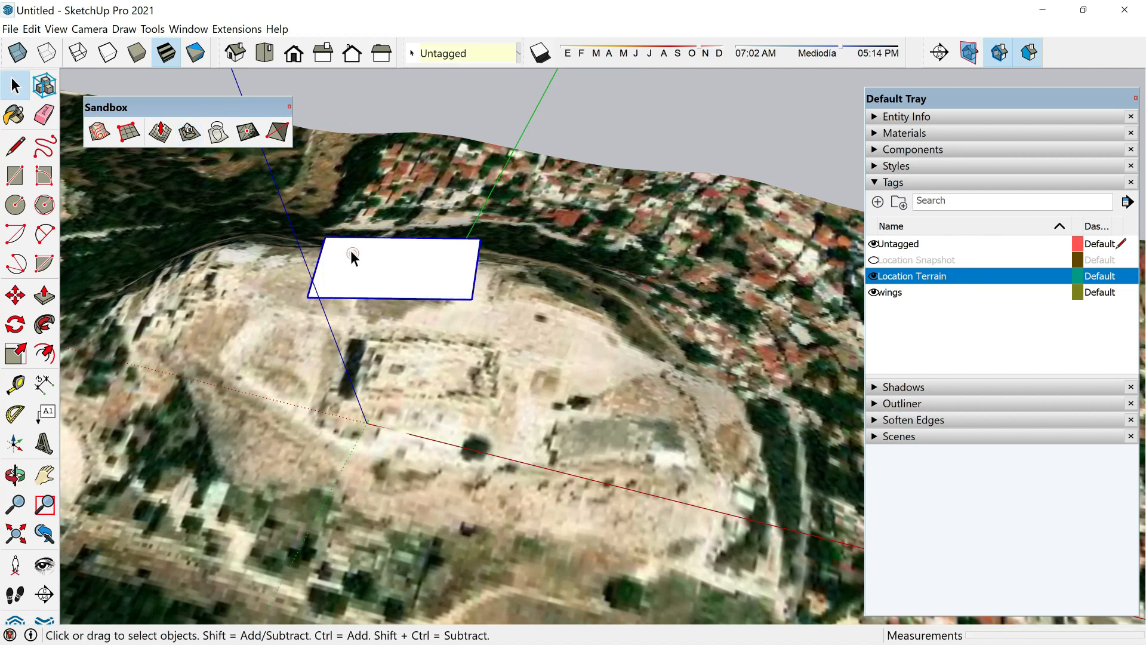
click(190, 135)
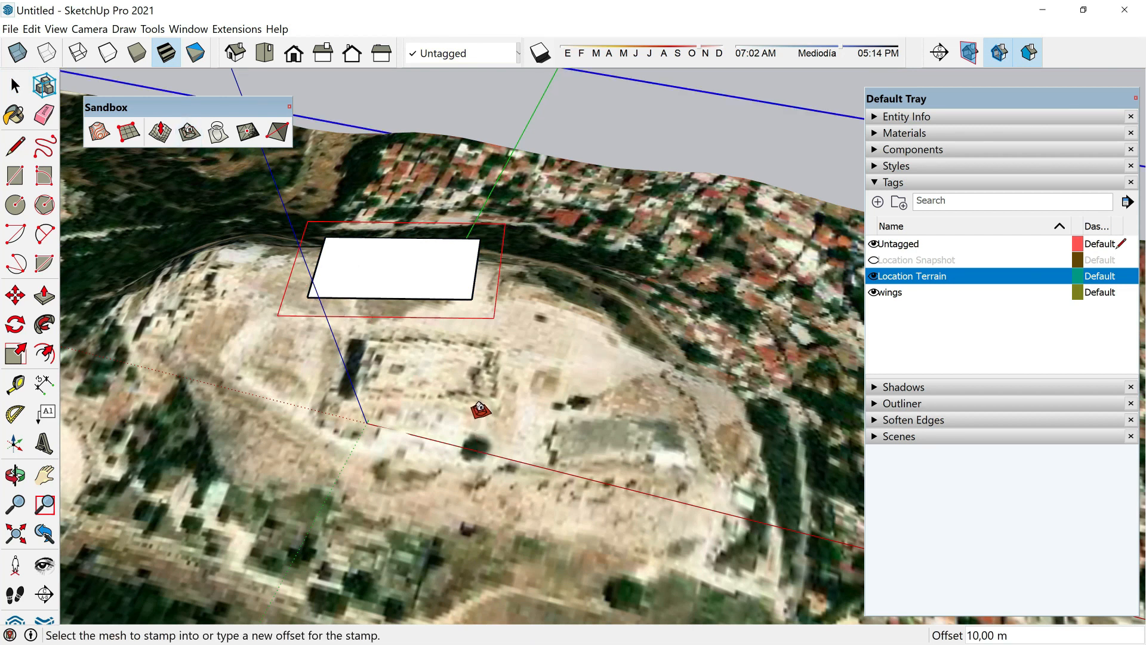
click(479, 409)
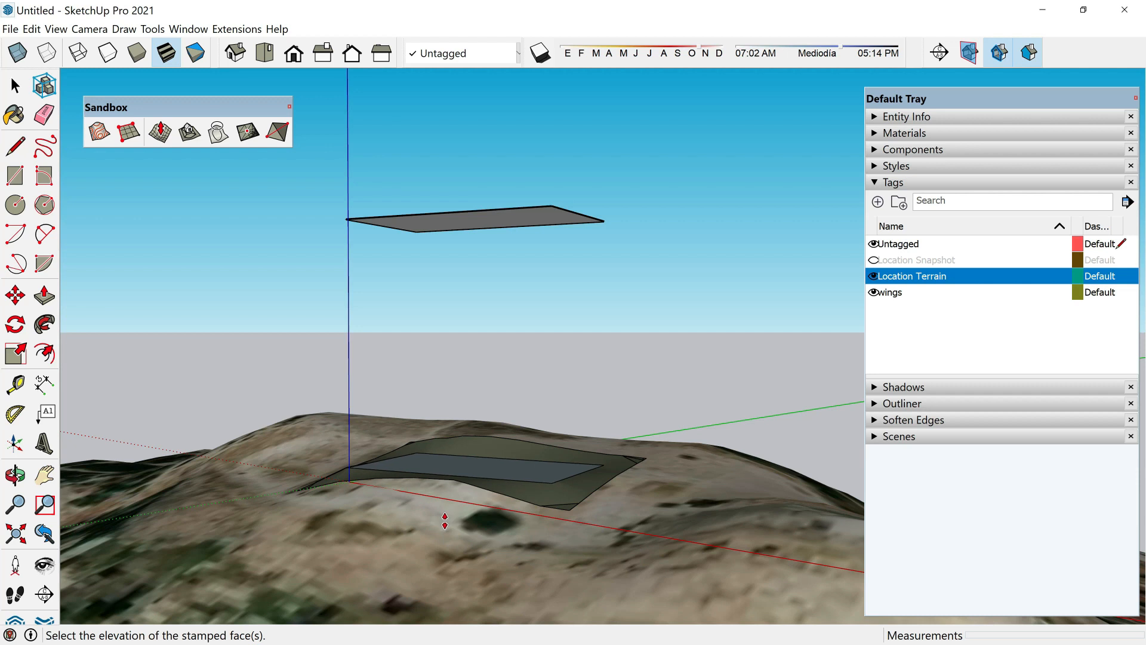
click(444, 520)
Delete the slab floating above the stamped terrain
middle_drag(440, 525, 464, 299)
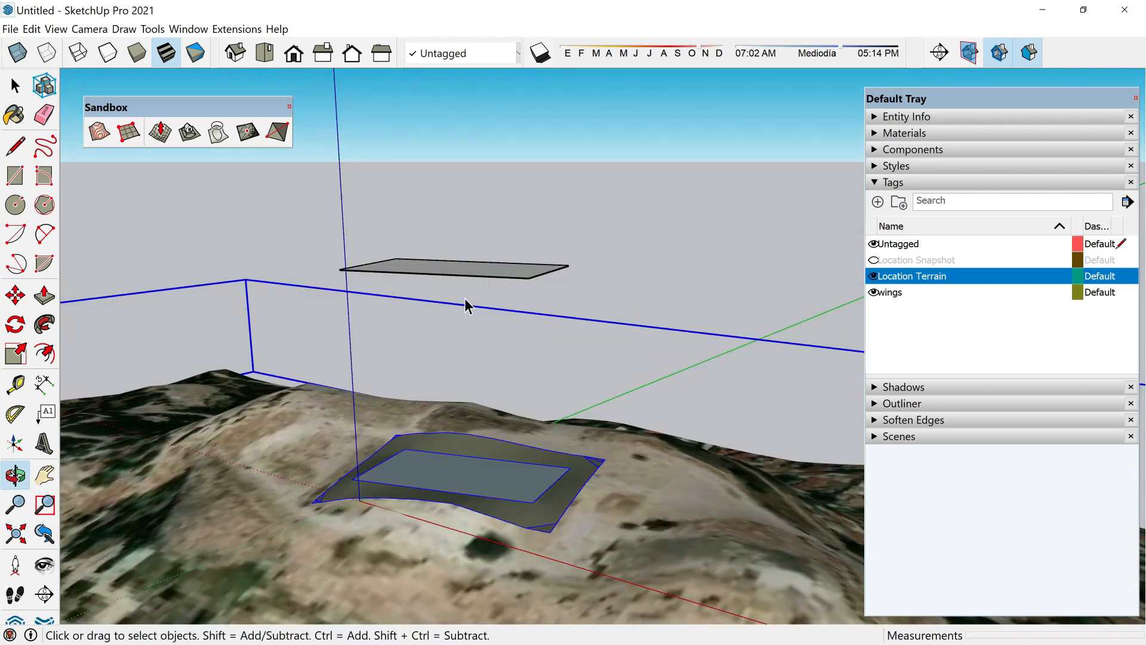
key(space)
click(462, 268)
key(Delete)
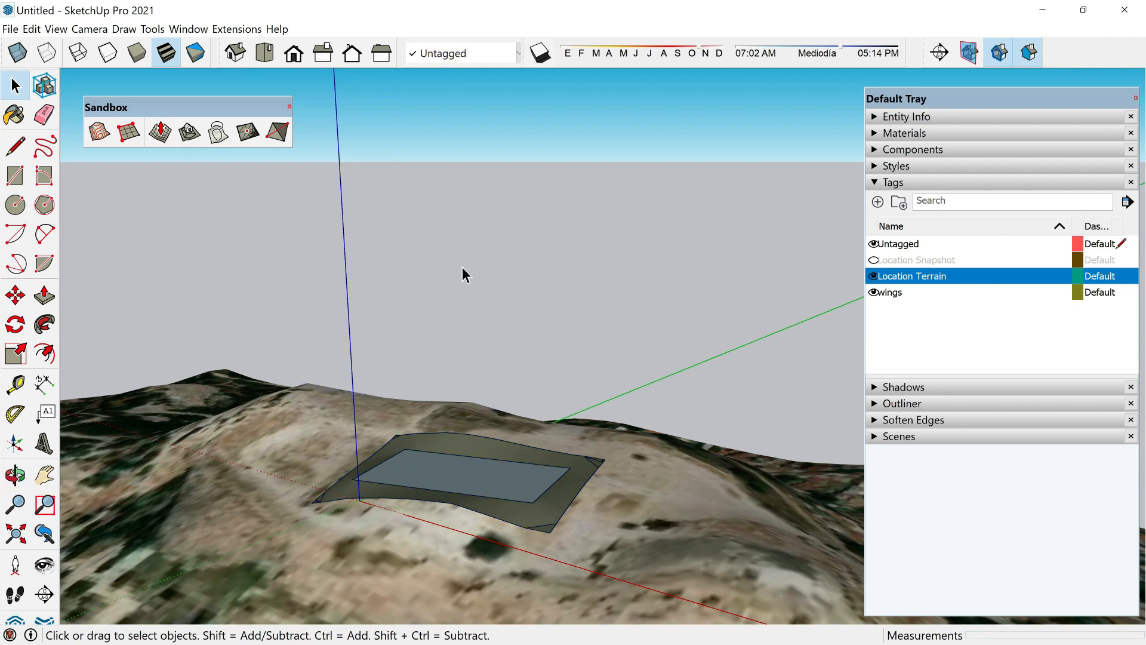
Move the Parthenon model by its lower base corner from beside the terrain to the matching corner of the stamped pad
scroll(310, 306, down, 5)
middle_drag(495, 400, 691, 456)
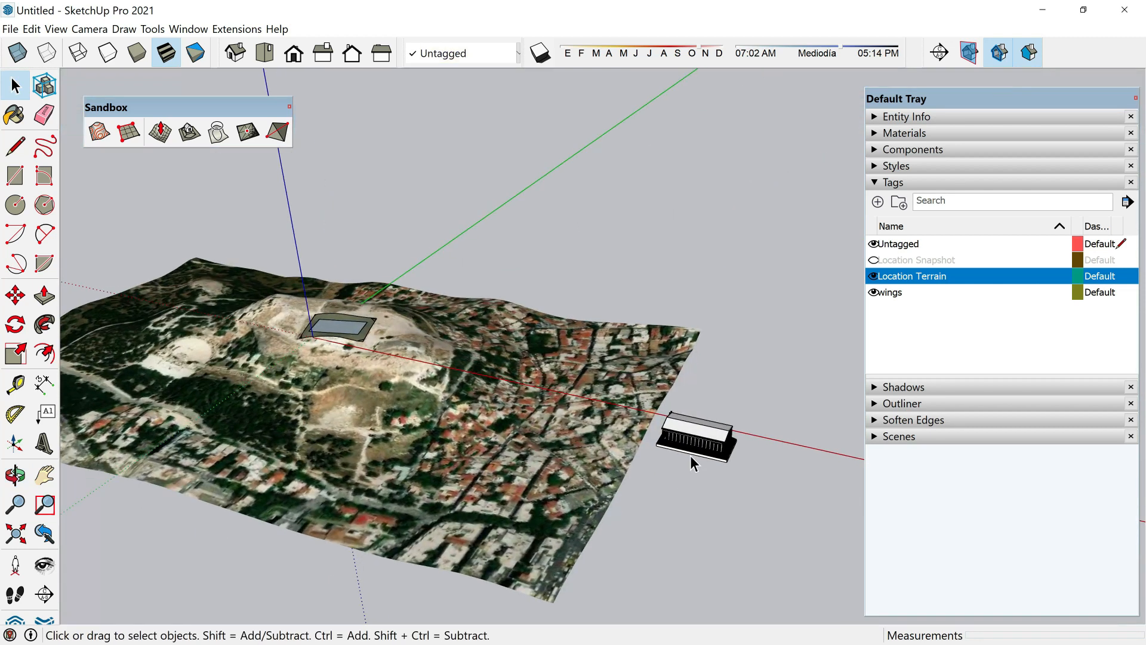
scroll(690, 456, up, 6)
click(676, 417)
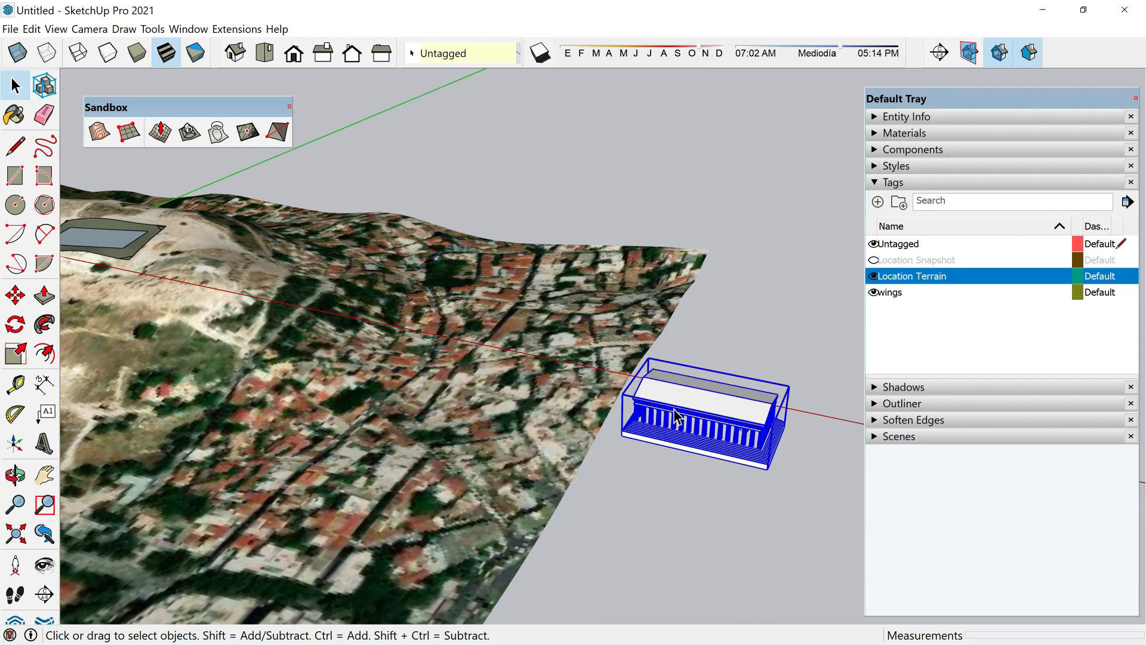
key(m)
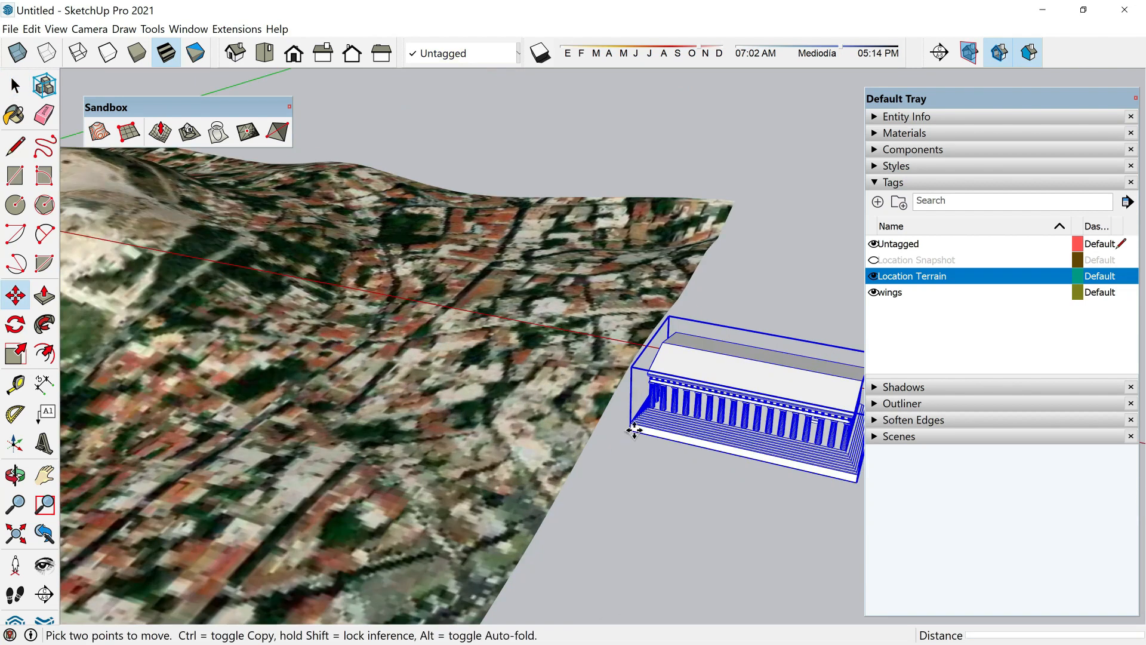
click(632, 424)
scroll(767, 322, down, 3)
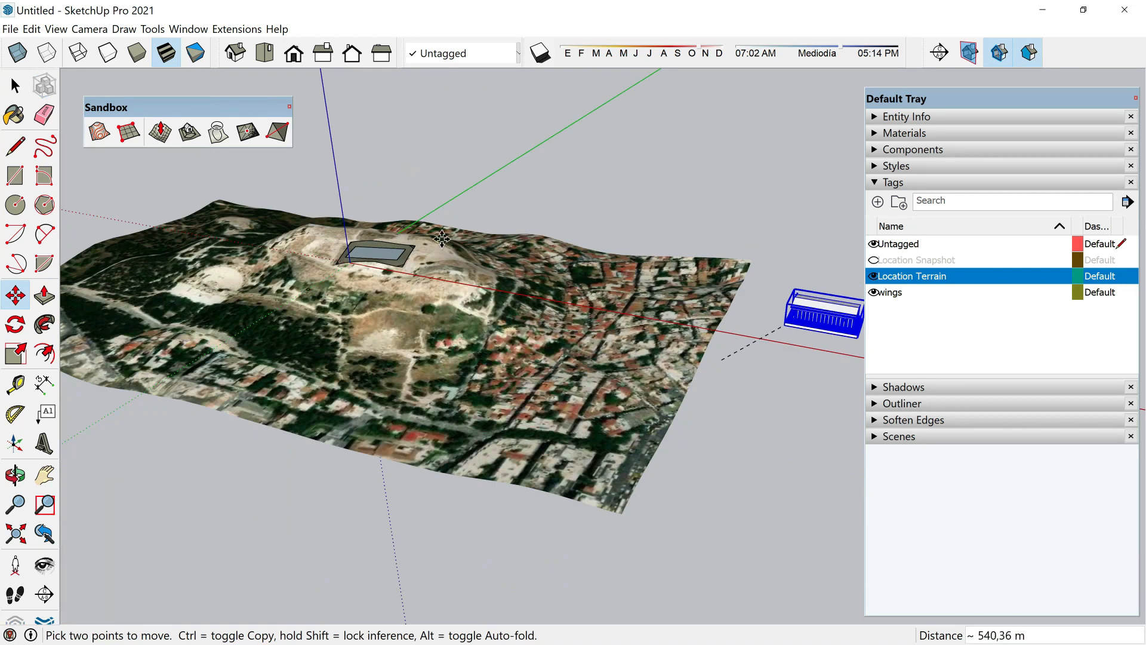
scroll(358, 245, up, 5)
scroll(457, 304, up, 4)
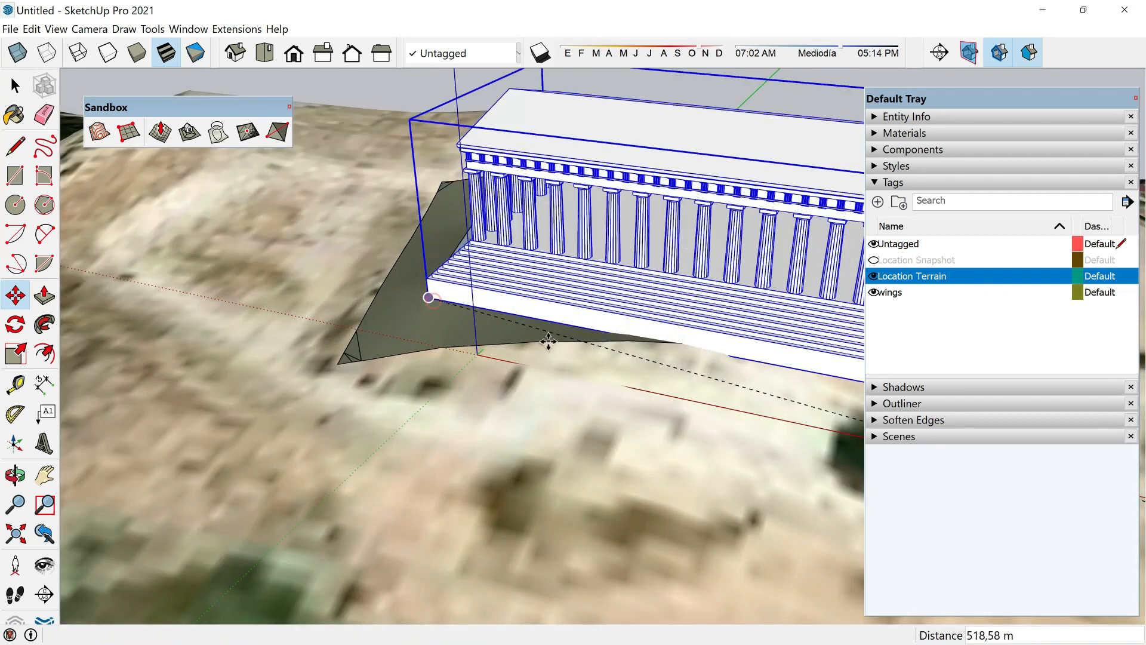
middle_drag(702, 354, 772, 351)
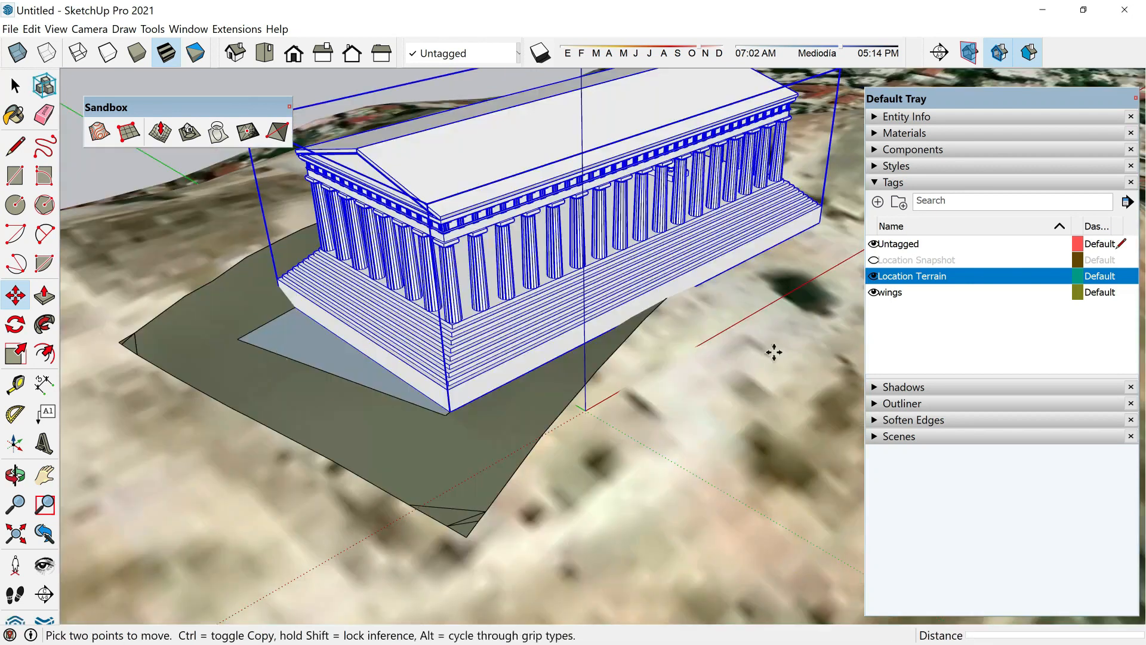
Correct the Parthenon's position by moving its lower base corner exactly onto the corner of the stamped pad
click(15, 324)
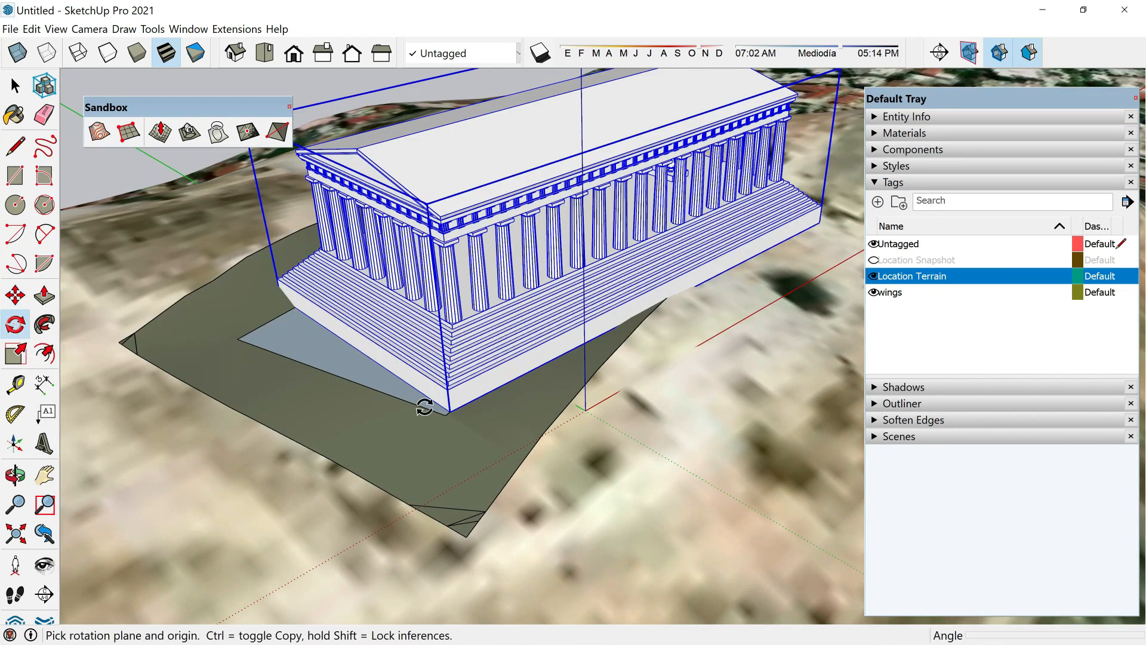
scroll(449, 461, up, 2)
key(m)
scroll(455, 460, up, 3)
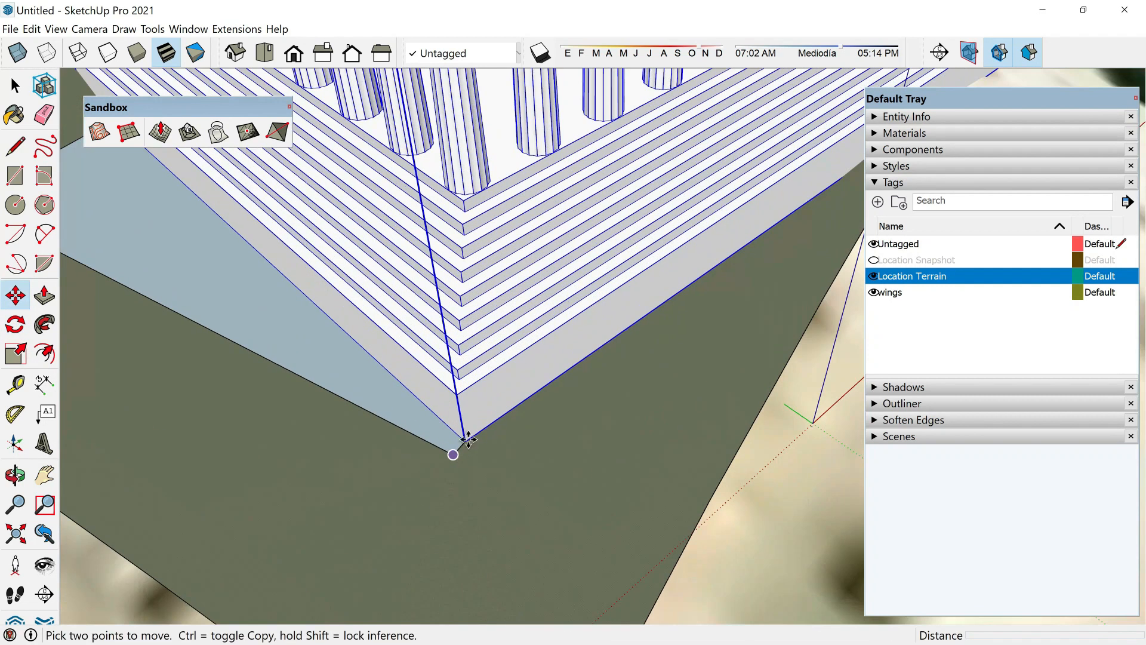
click(461, 446)
scroll(462, 445, up, 2)
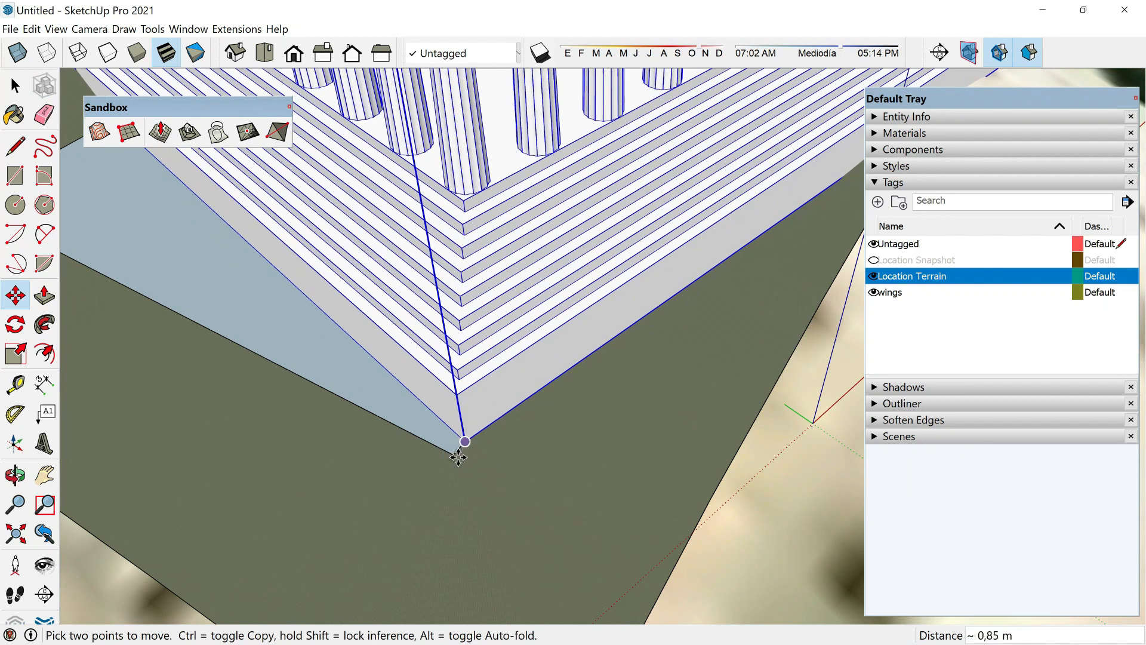
click(459, 456)
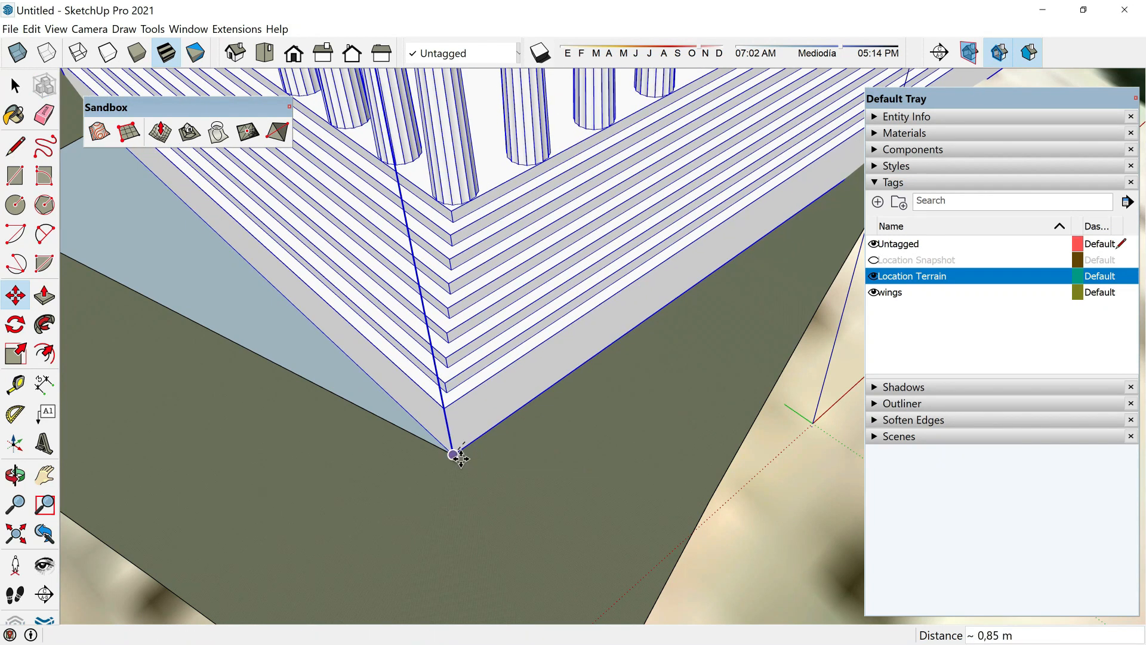
Rotate the Parthenon about its placed base corner to align its short side with the pad's edge
click(425, 471)
key(r)
key(m)
key(q)
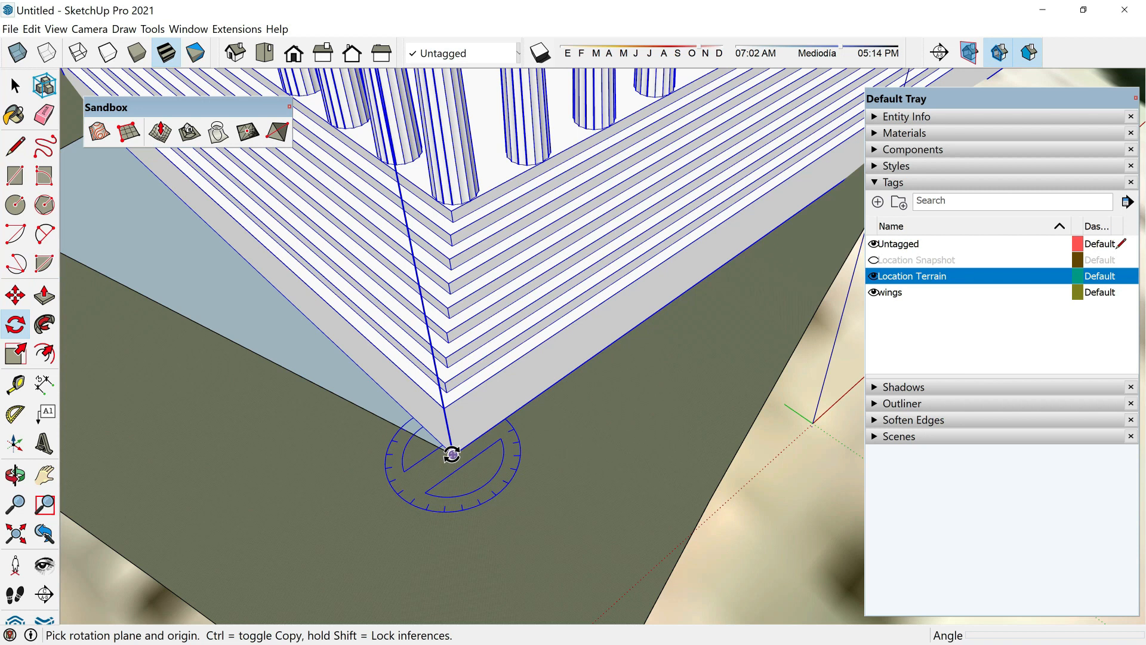
click(452, 454)
click(240, 255)
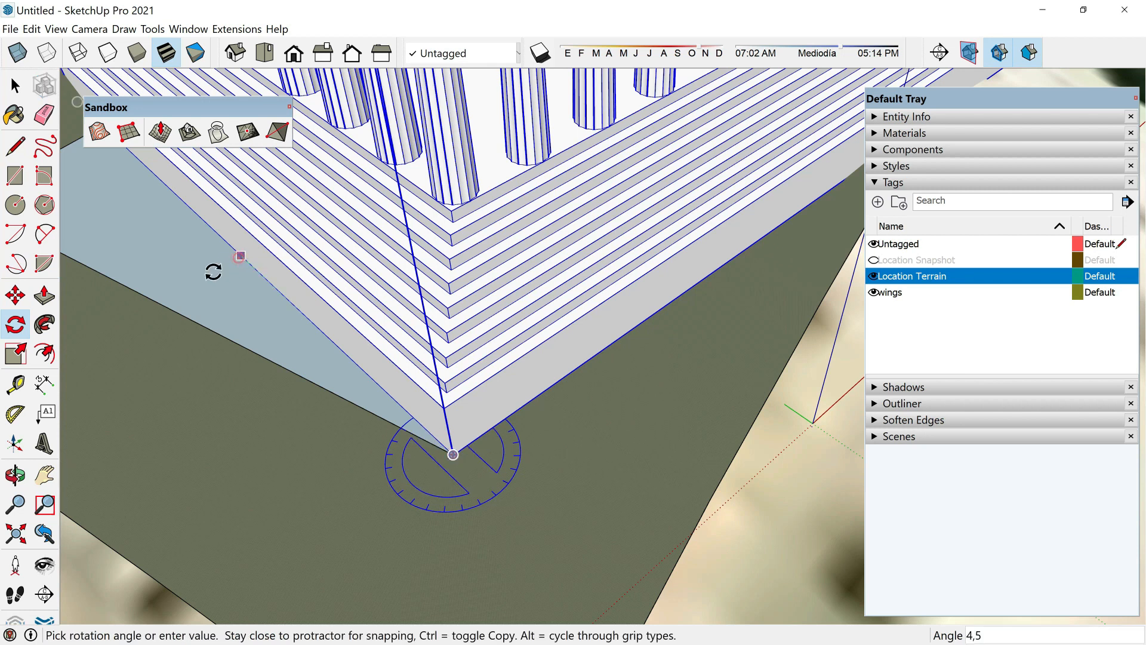
click(181, 315)
scroll(341, 442, down, 5)
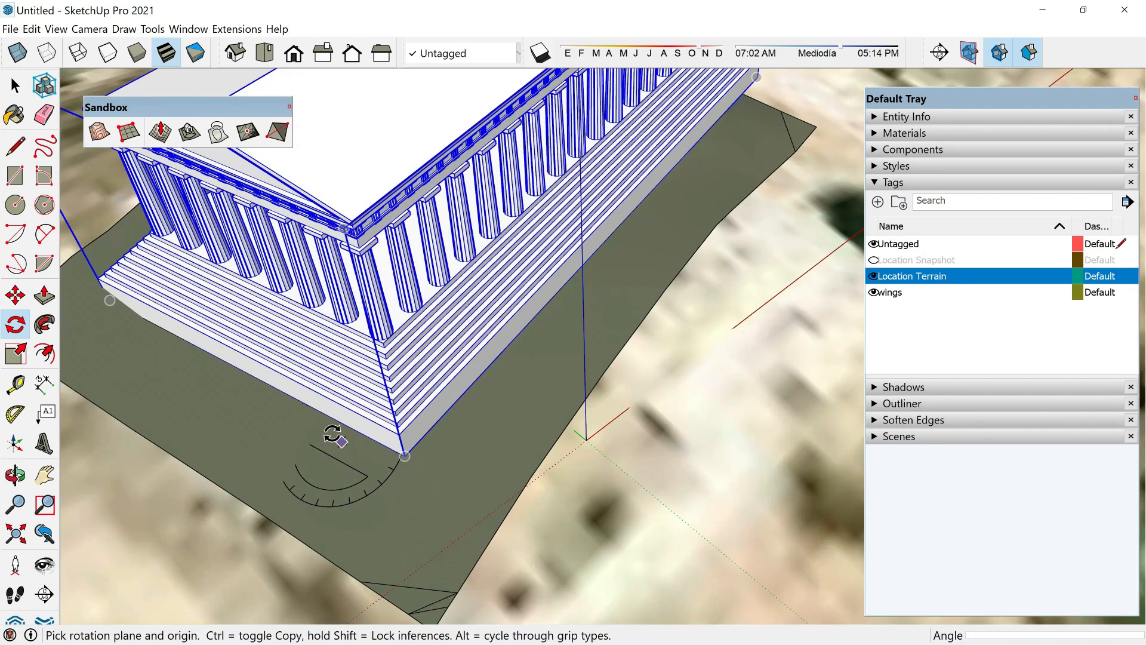
Scale the Parthenon uniformly from the corner opposite its placed one until its base covers the stamped pad
scroll(614, 268, down, 3)
middle_drag(612, 263, 335, 400)
scroll(336, 399, down, 3)
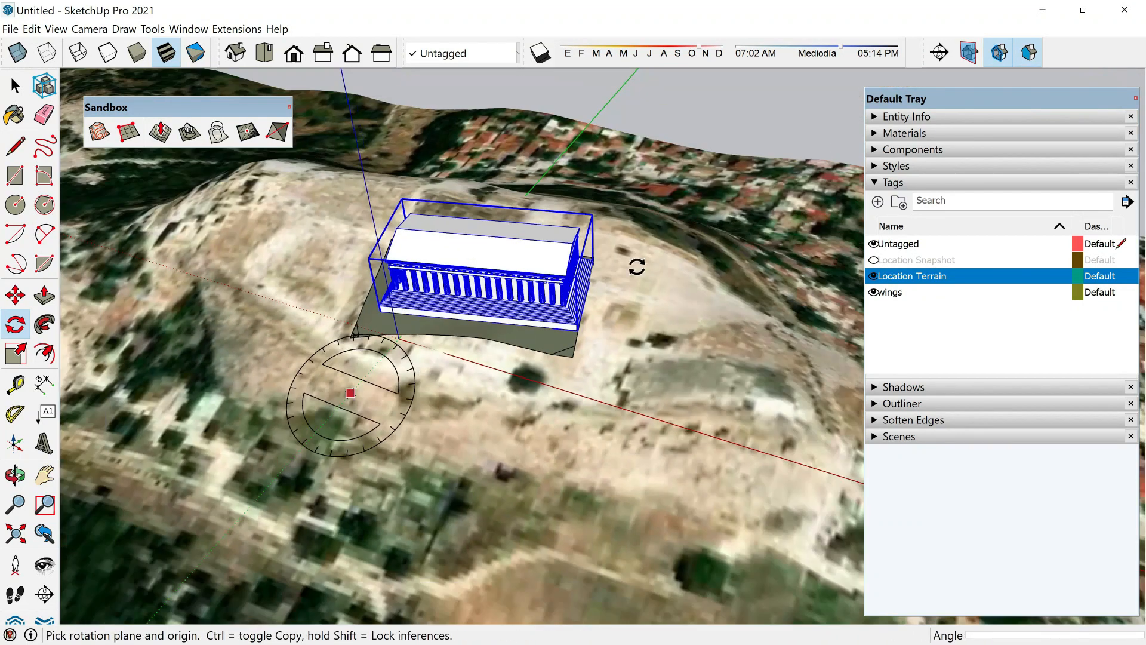
scroll(633, 233, up, 3)
scroll(633, 233, down, 2)
key(s)
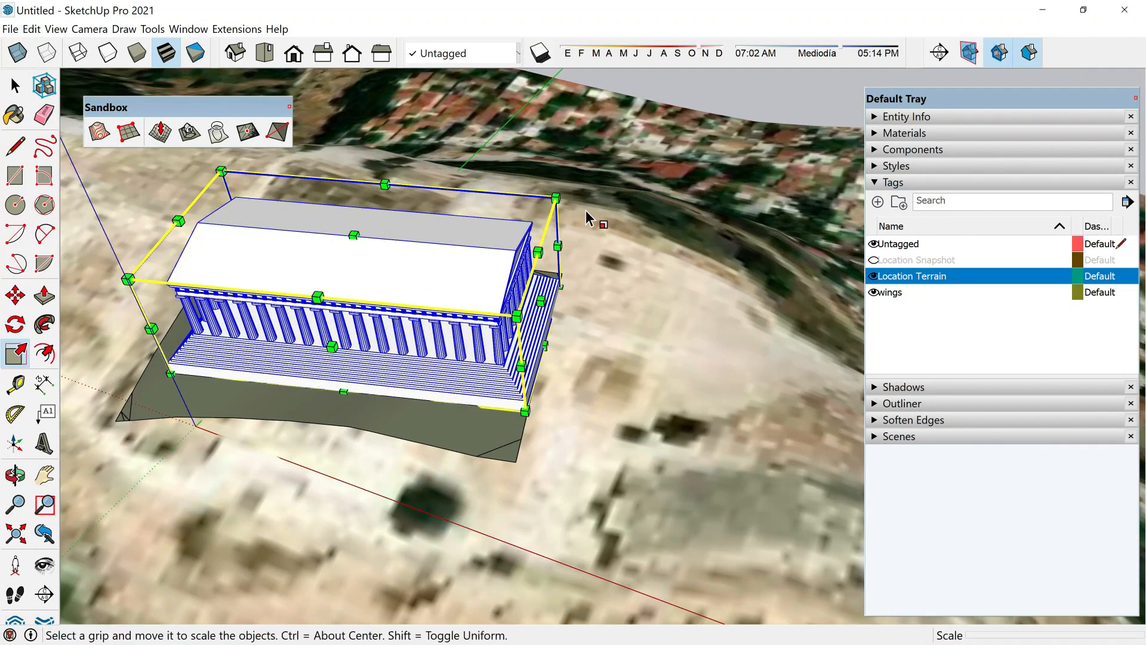
click(555, 197)
scroll(505, 248, up, 4)
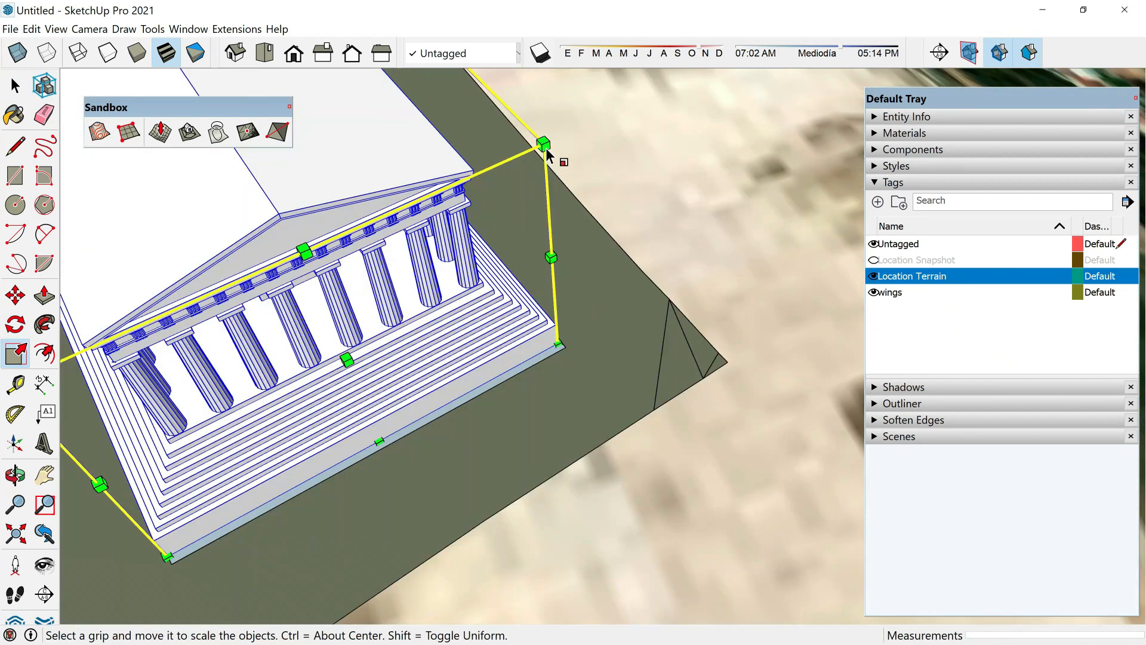
click(545, 145)
key(space)
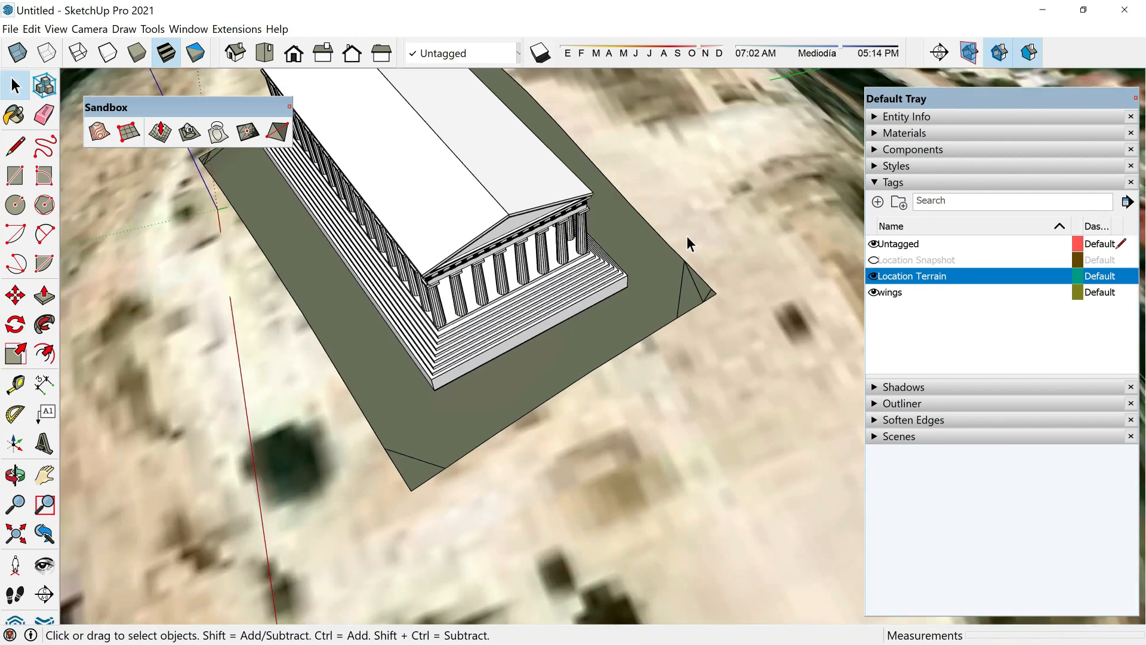
middle_drag(686, 235, 239, 406)
scroll(235, 406, down, 10)
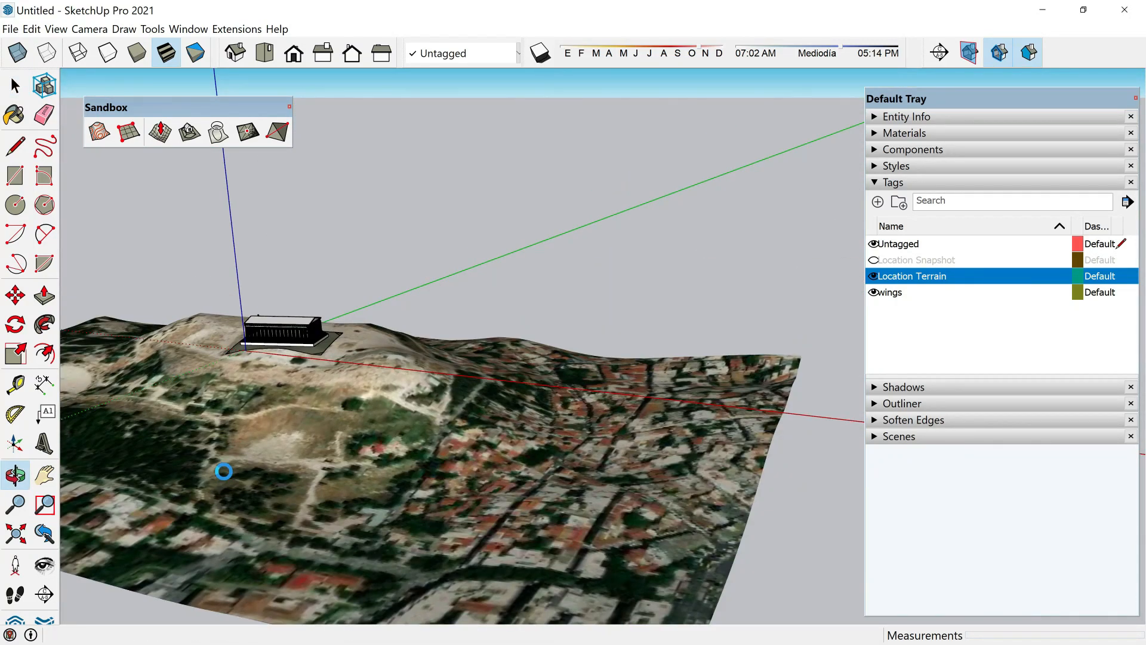
key(space)
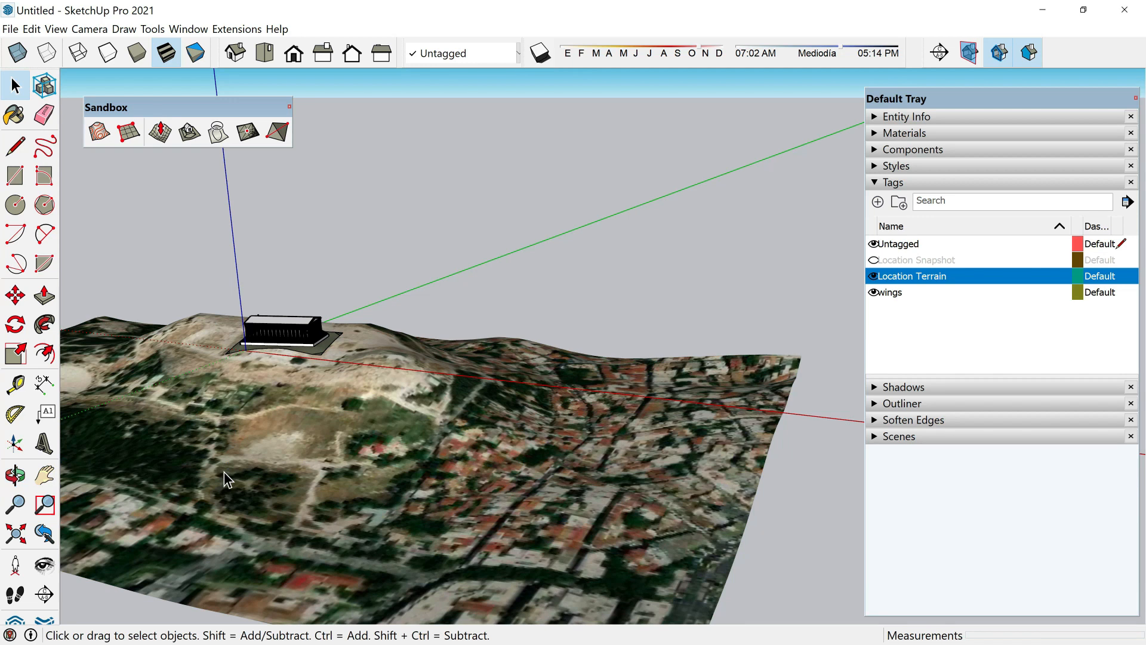